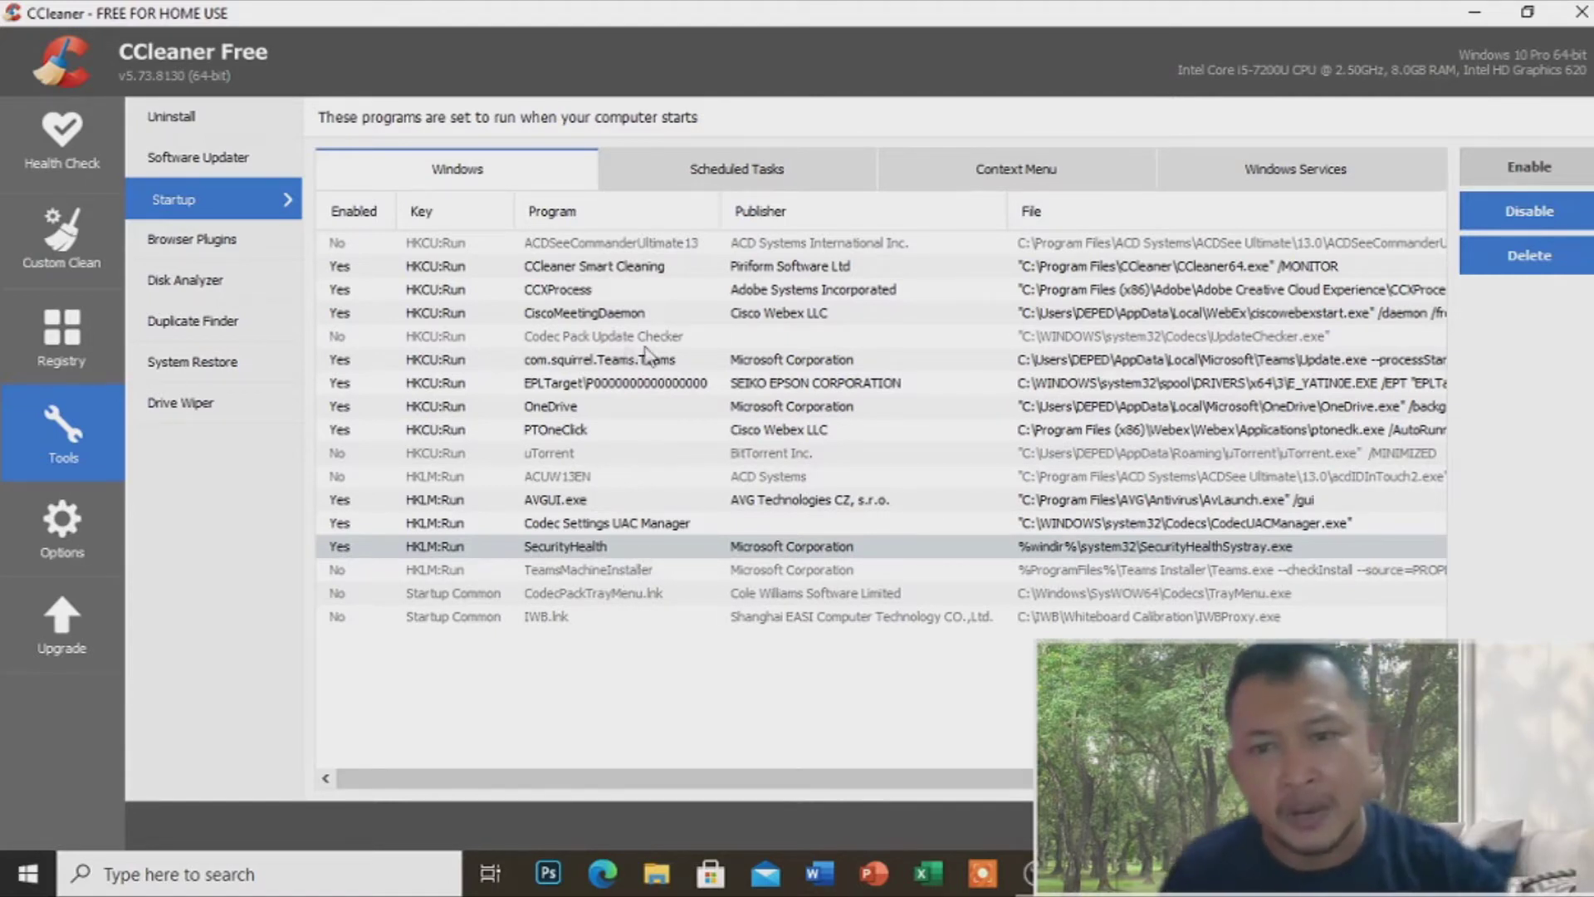
Step: Disable the Windows startup entries CCleaner Smart Cleaning, CCXProcess, CiscoMeetingDaemon and com.squirrel.Teams.Teams
left_click(617, 267)
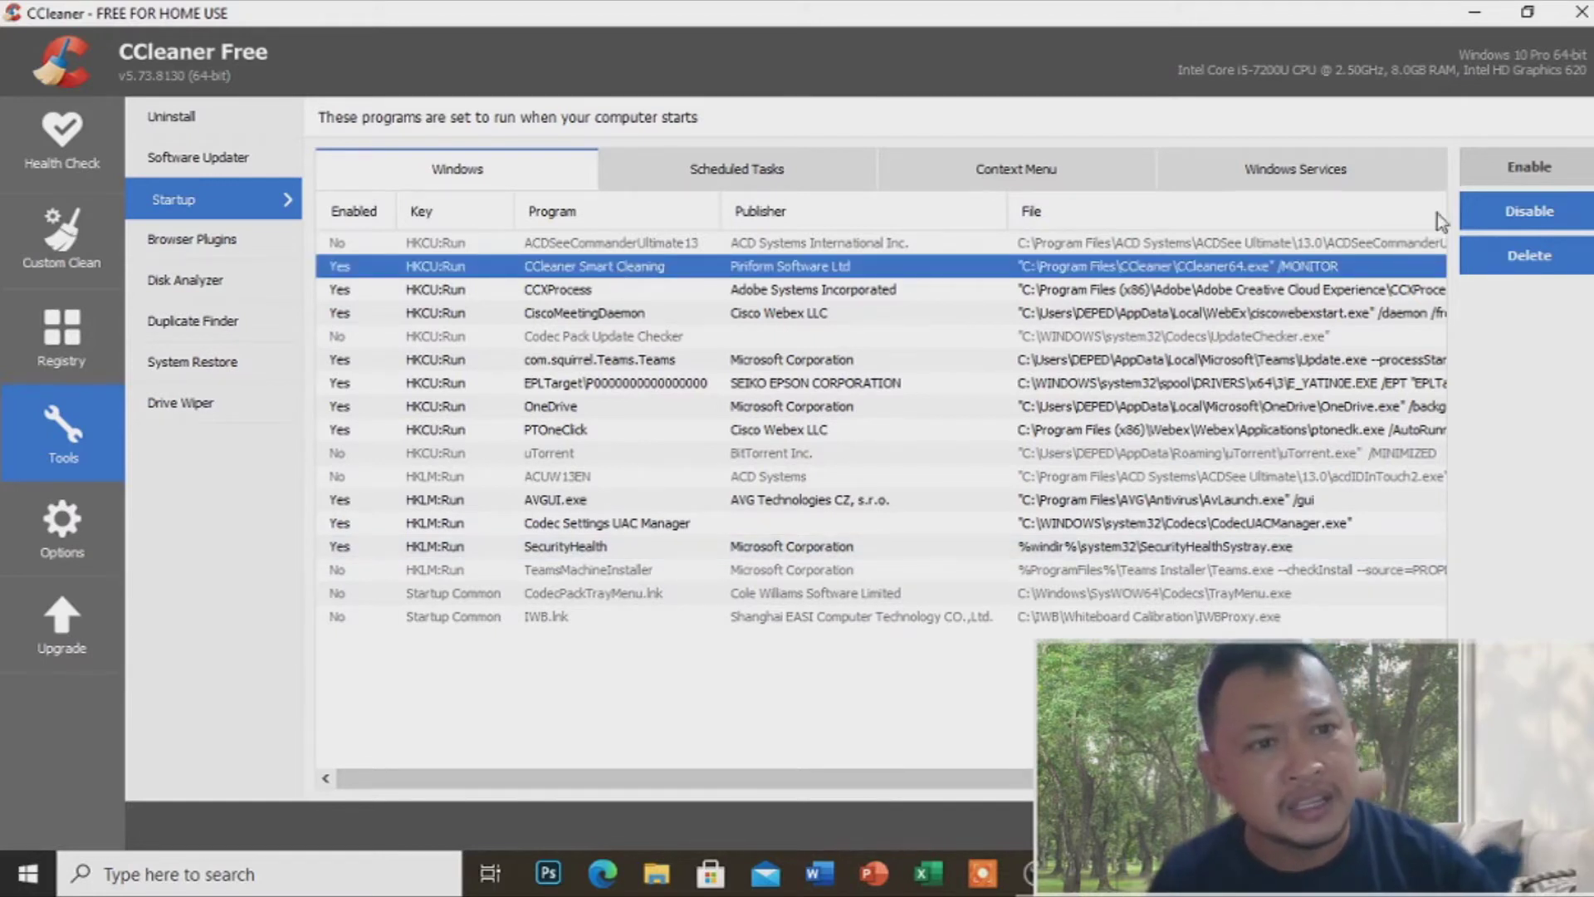
left_click(1544, 220)
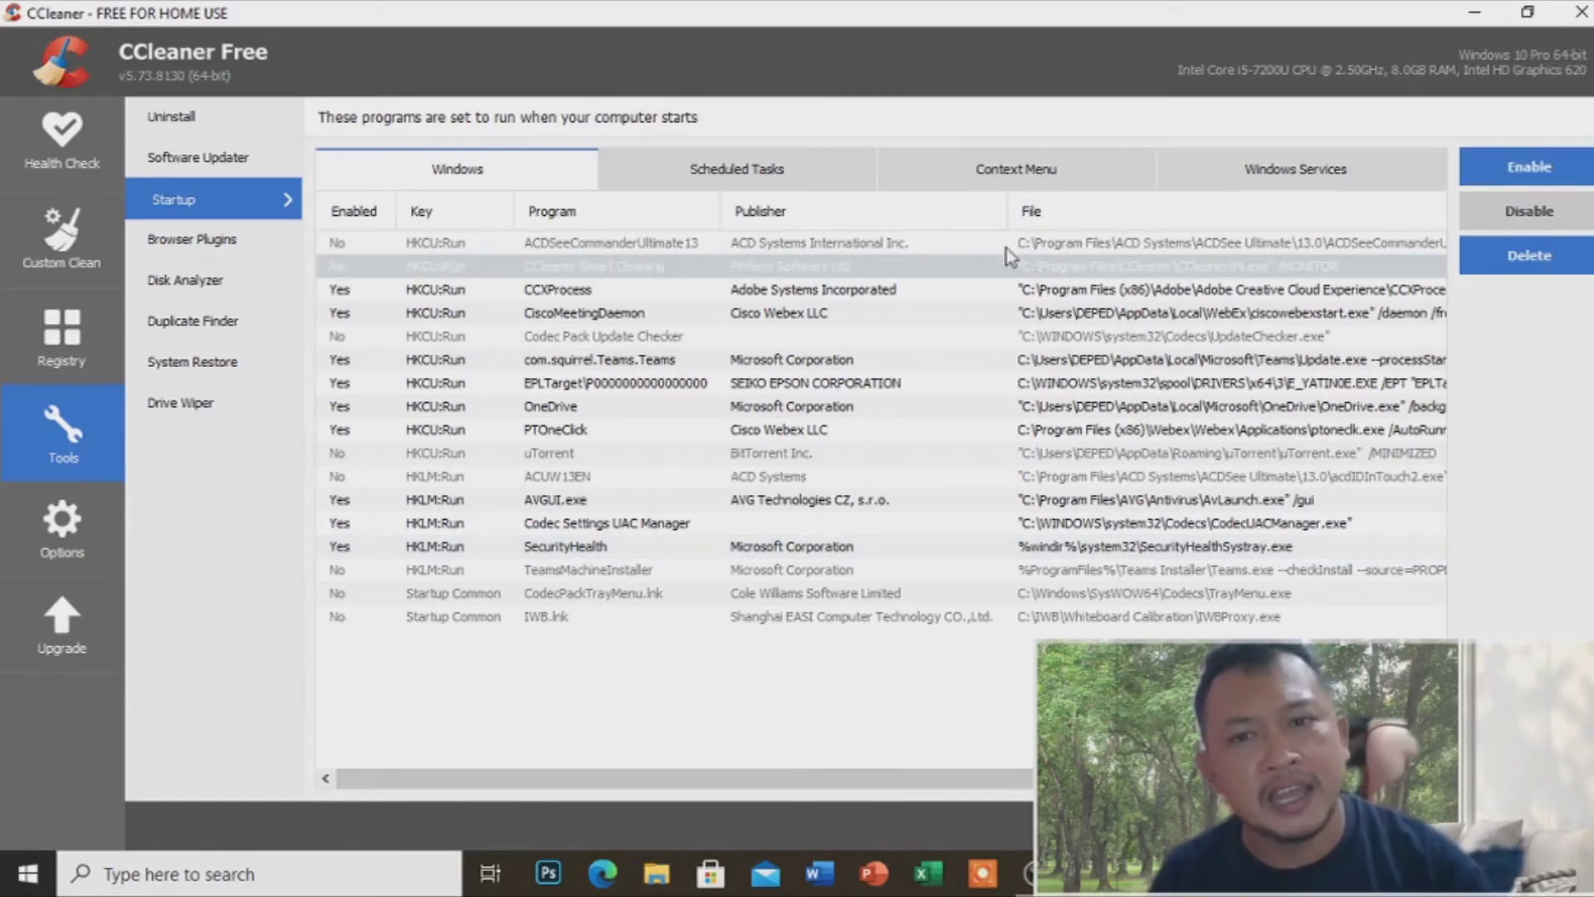
left_click(590, 297)
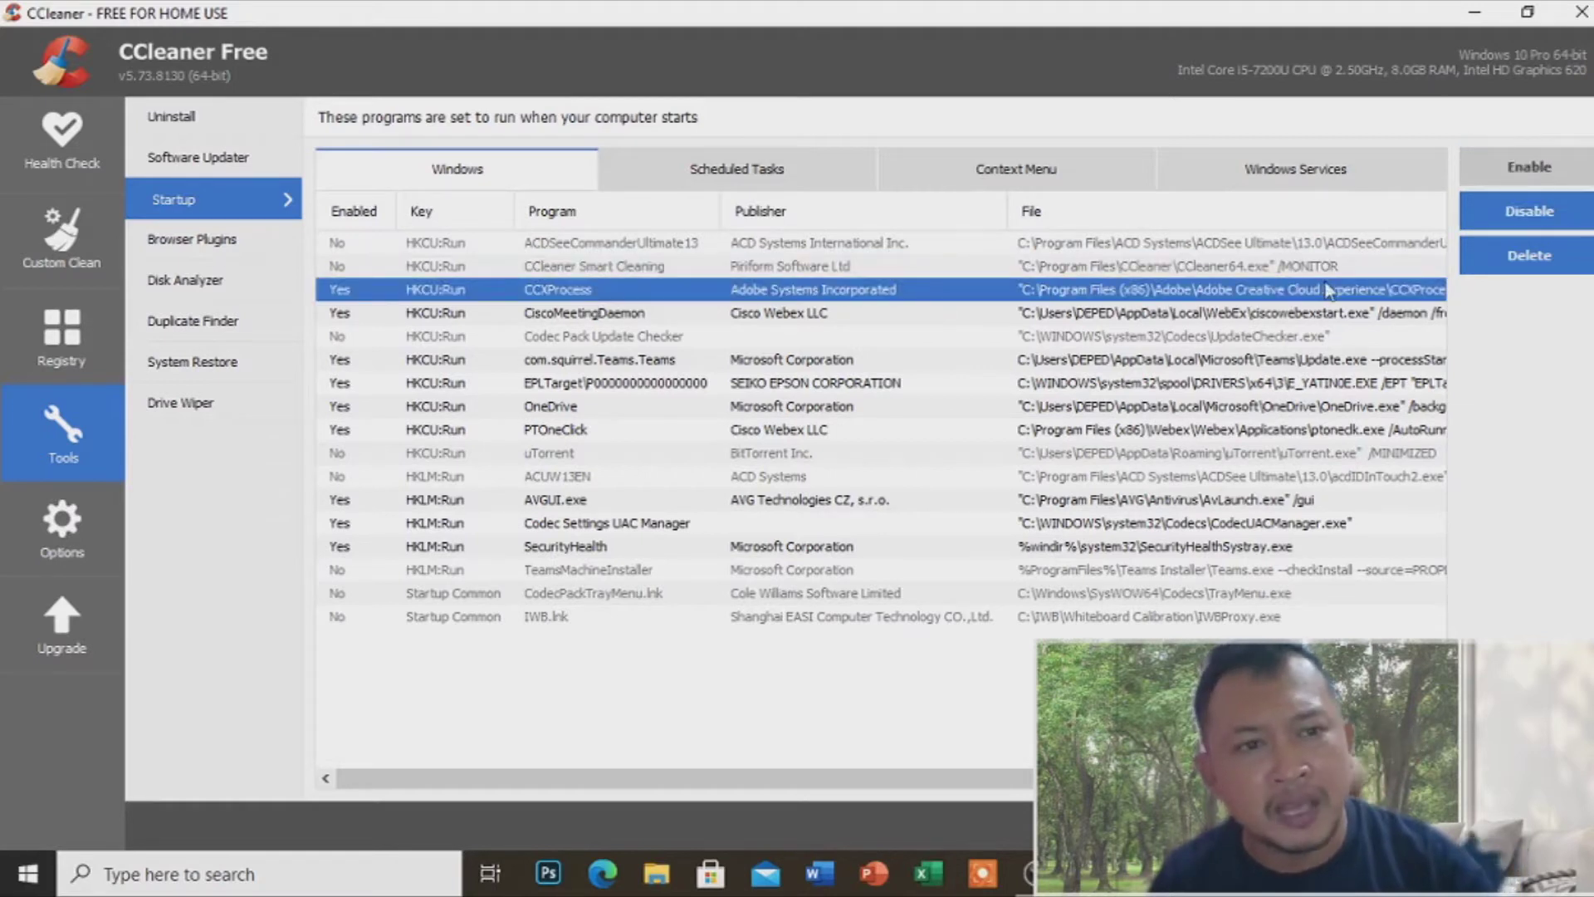
left_click(1496, 217)
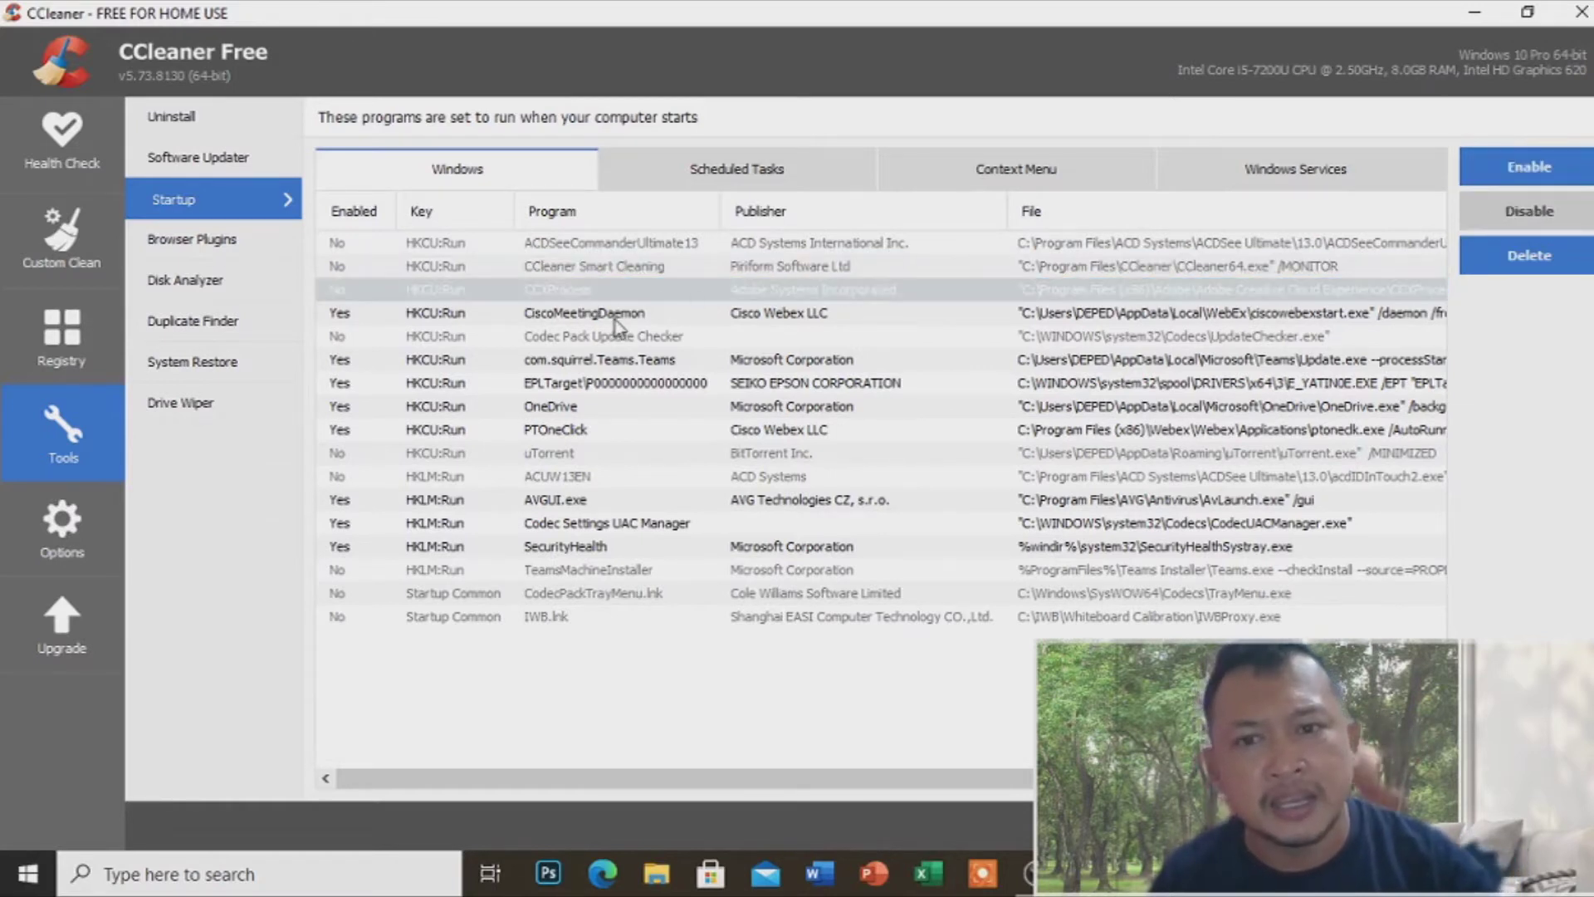
left_click(615, 319)
left_click(1520, 220)
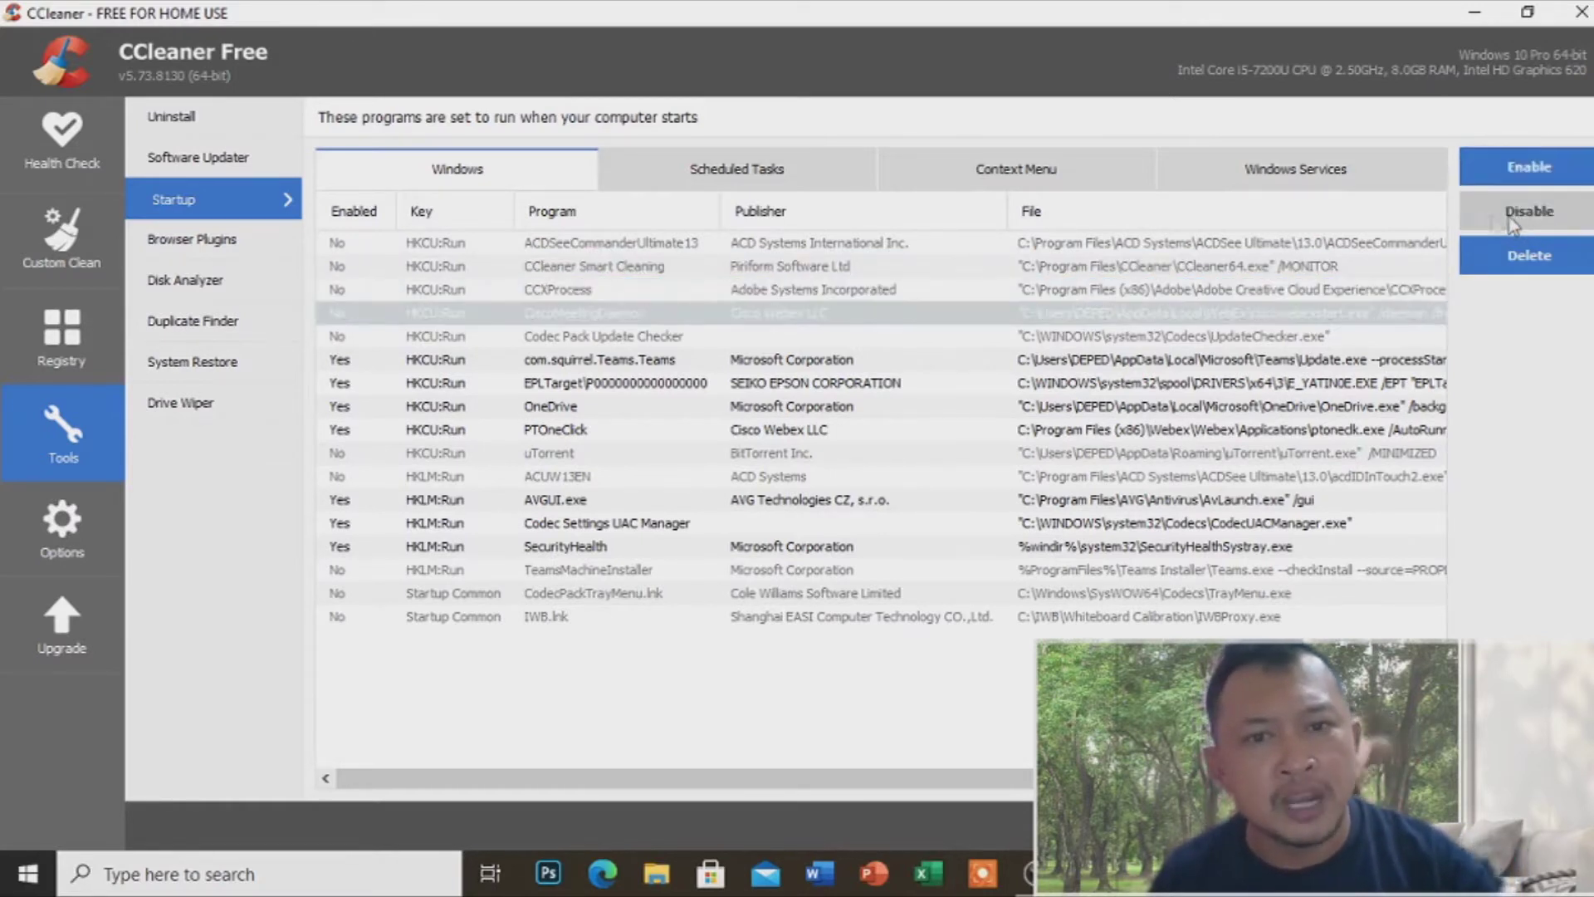
left_click(641, 366)
left_click(1575, 216)
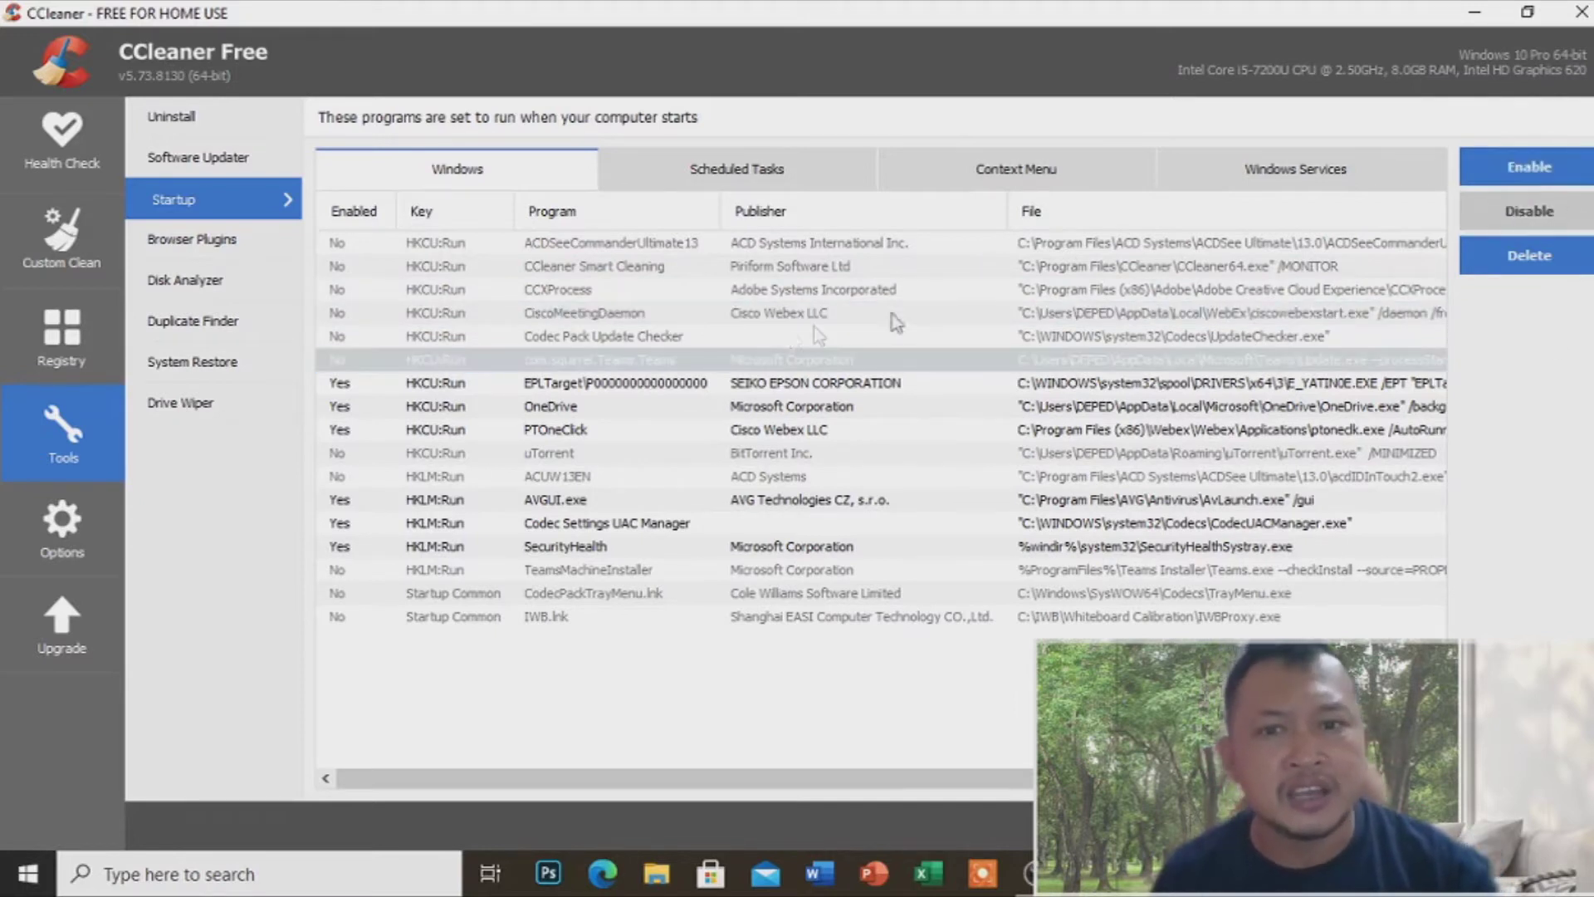
Step: Disable the Windows startup entries for the SEIKO EPSON EPLTarget item, OneDrive and PTOneClick
left_click(648, 384)
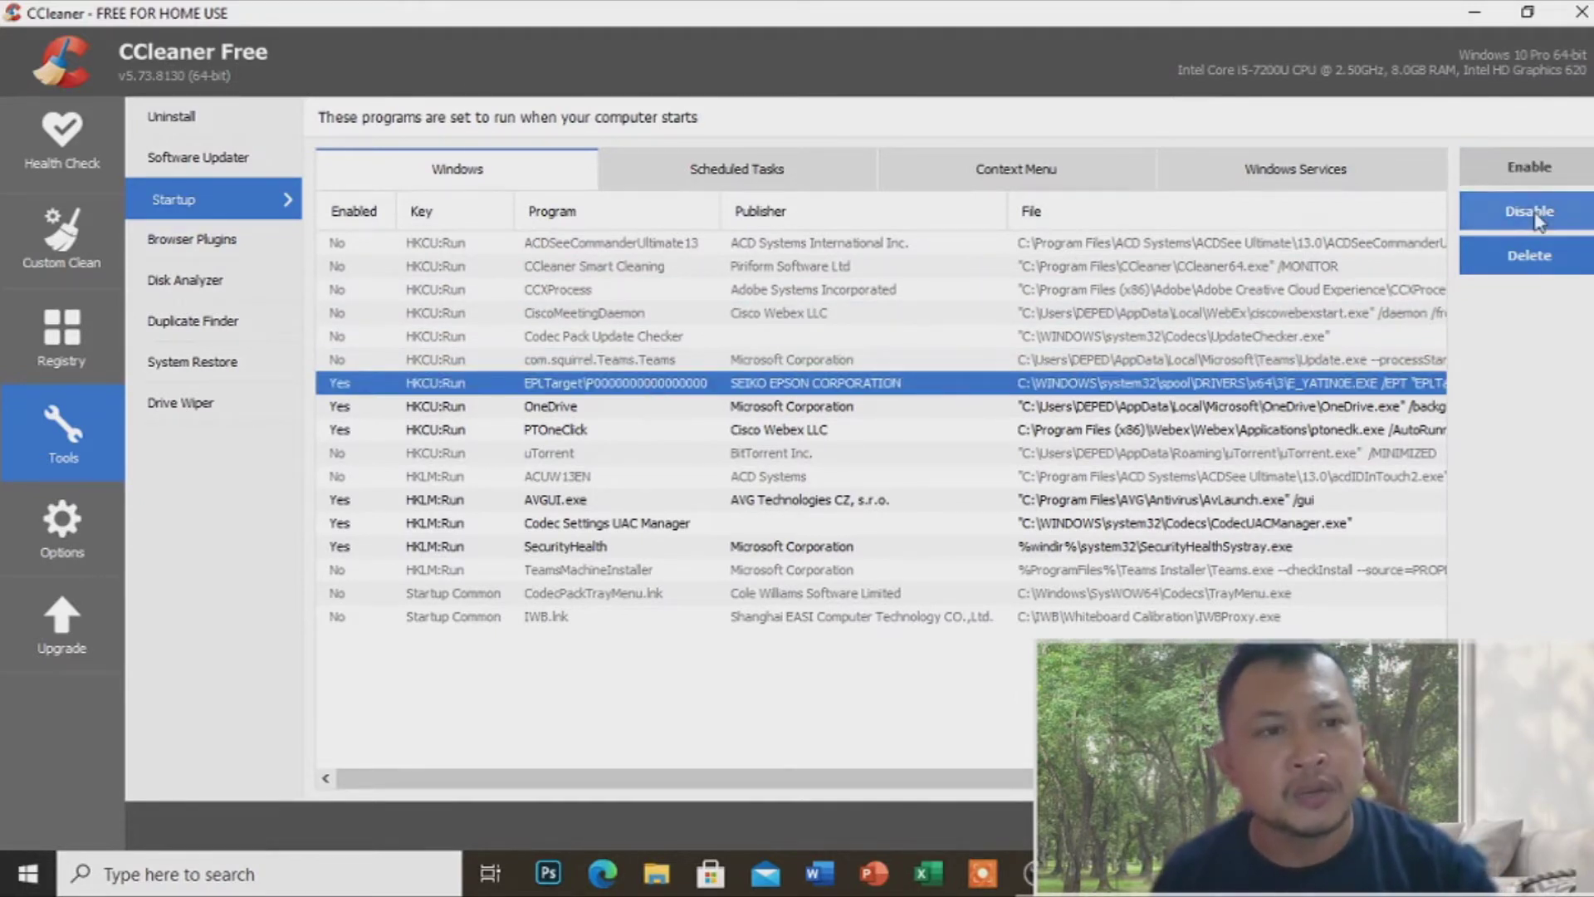
left_click(1533, 216)
left_click(670, 412)
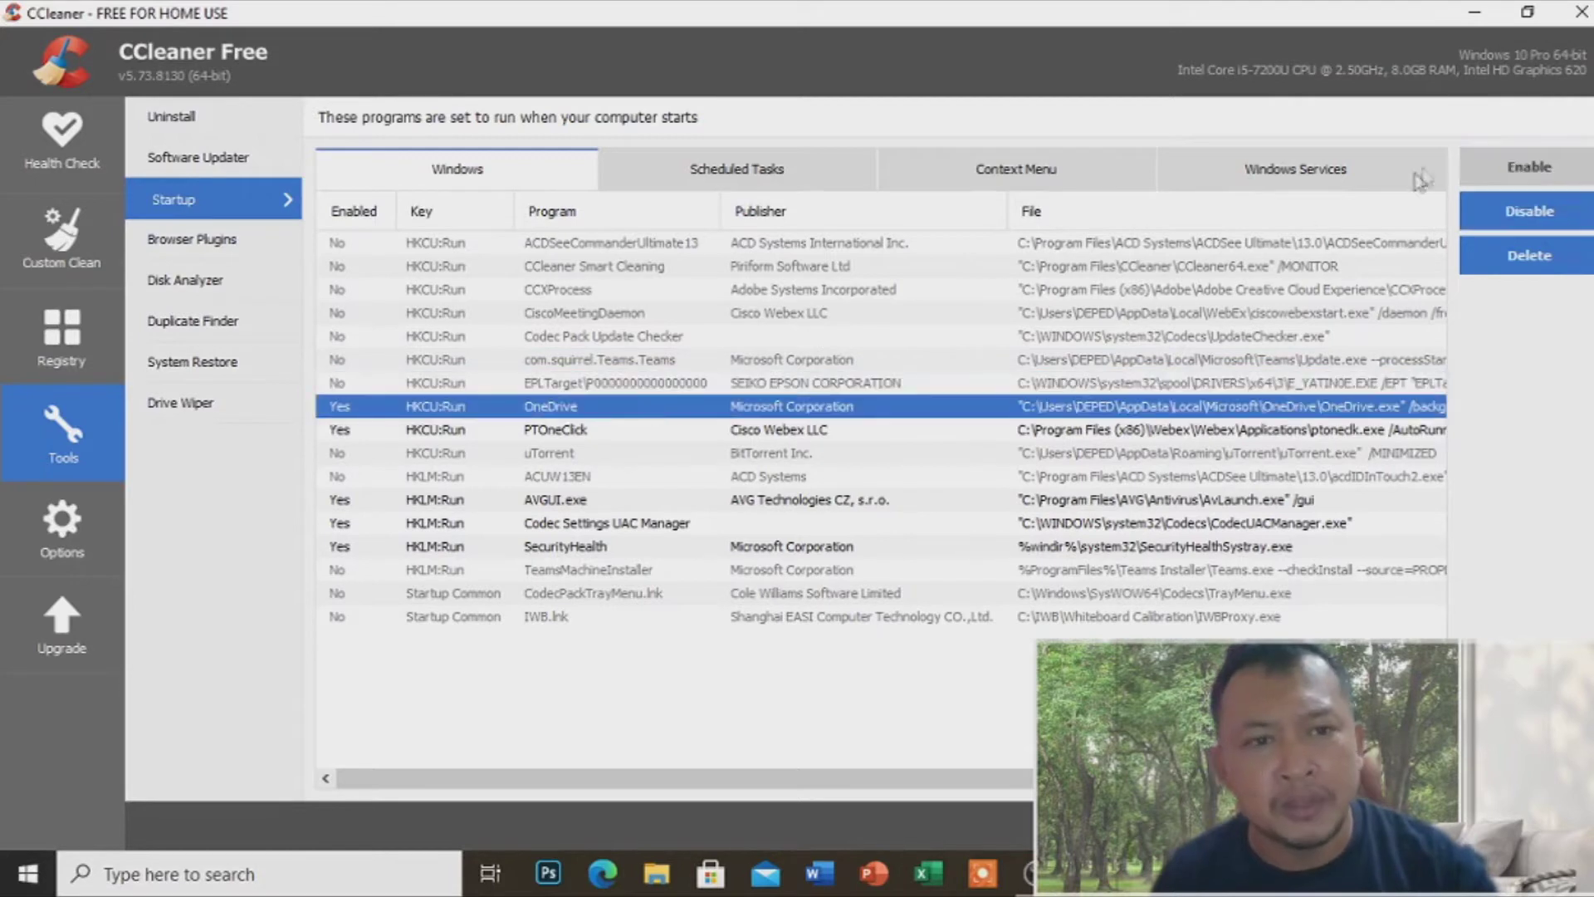
left_click(1521, 218)
left_click(590, 430)
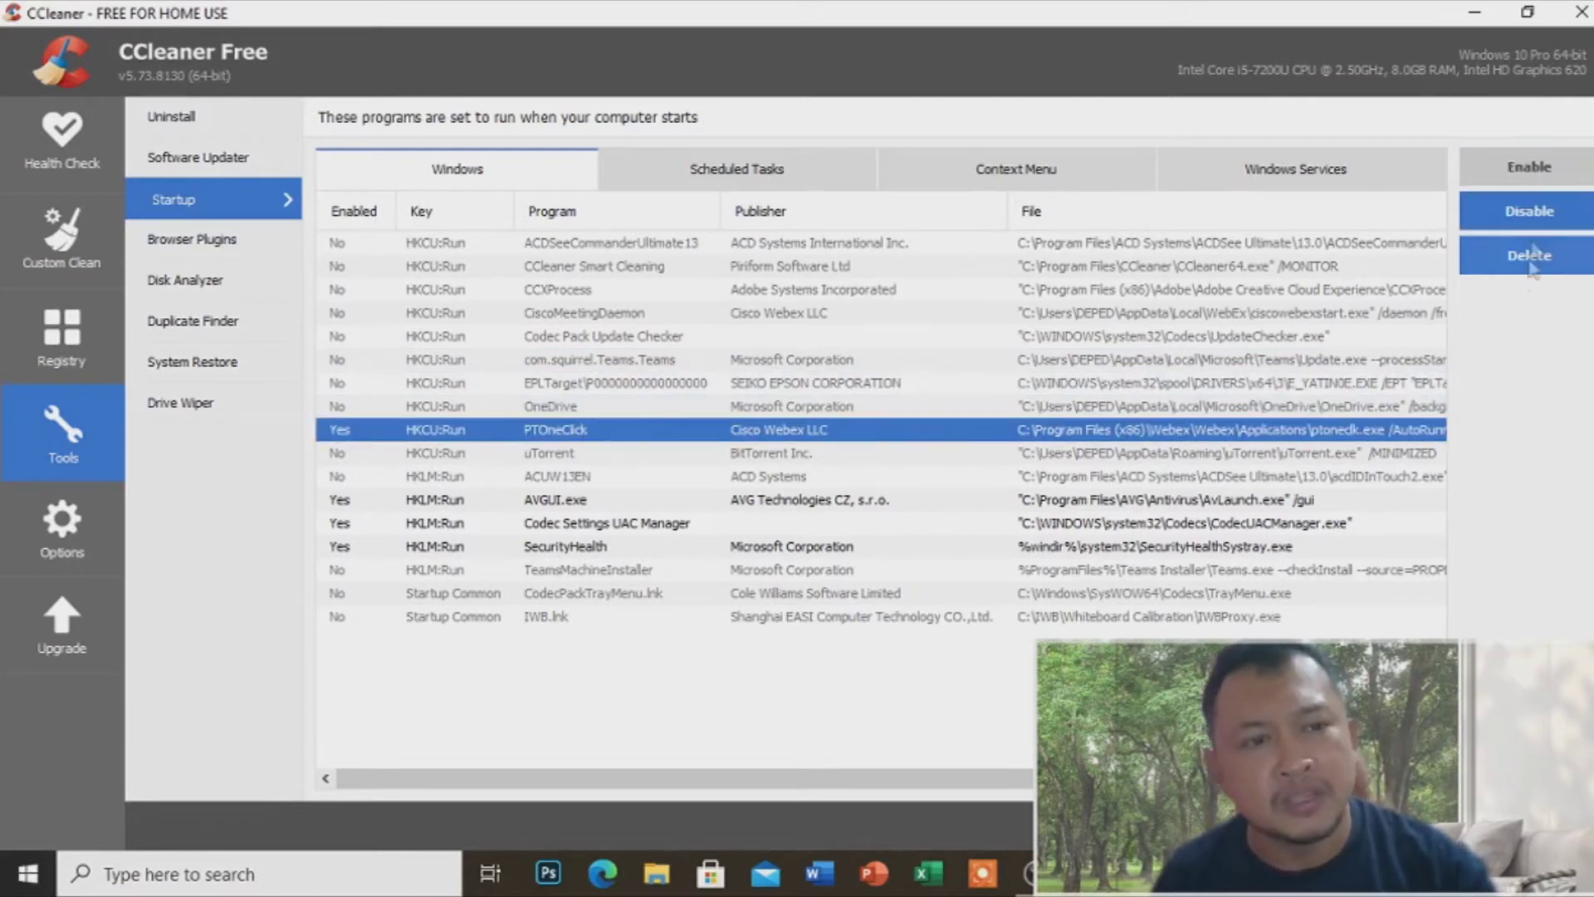
left_click(1521, 217)
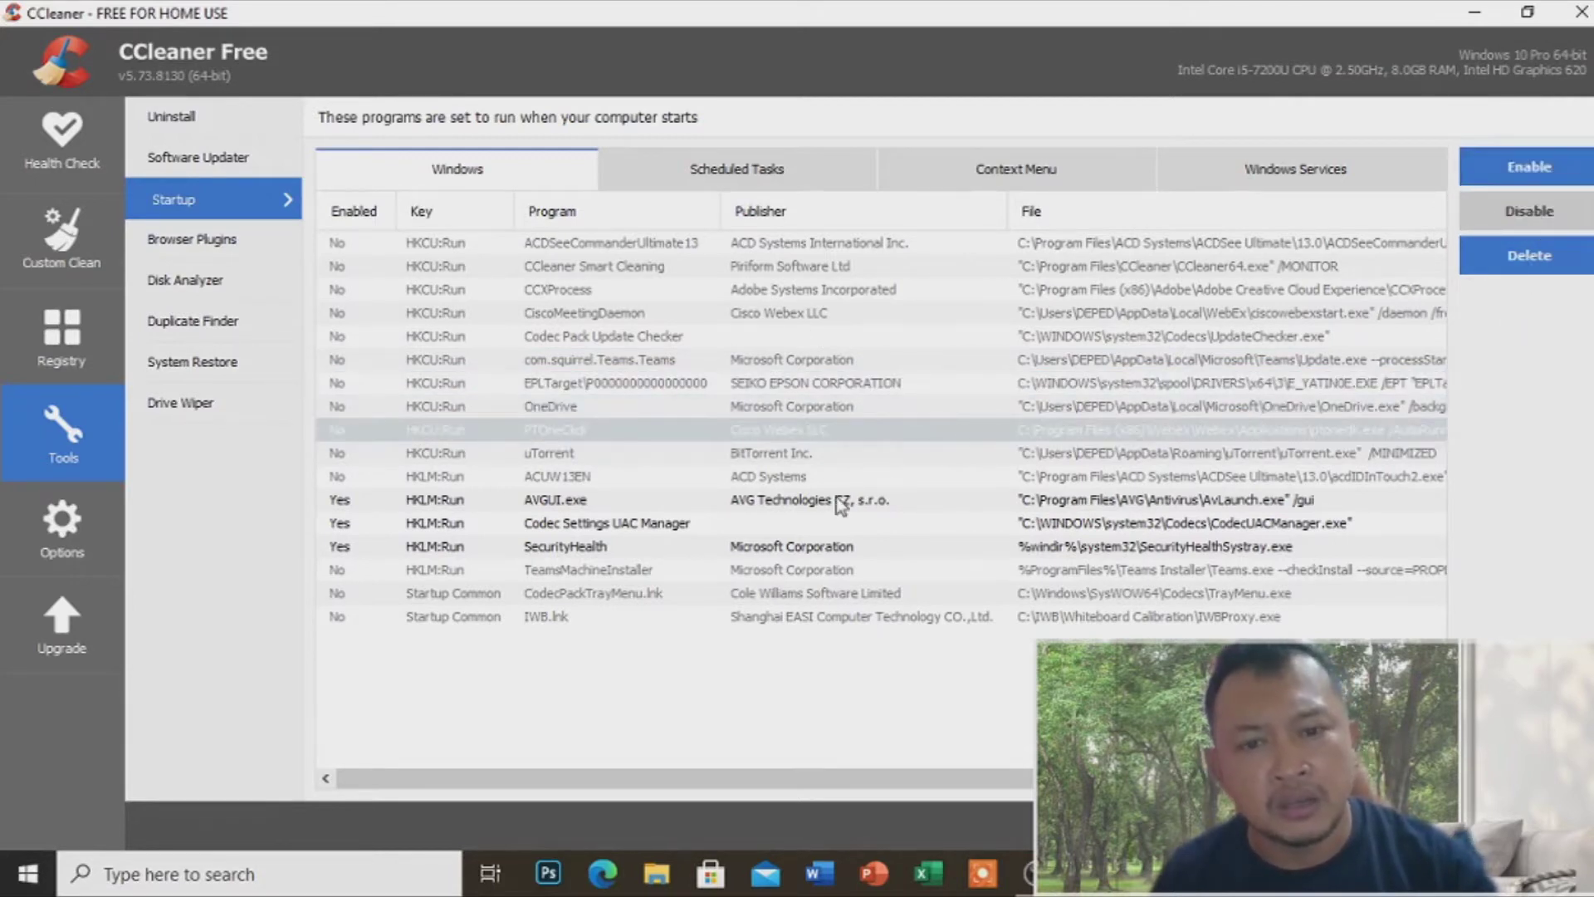
Step: Try to disable the AVGUI.exe startup entry, and disable the SecurityHealth entry
left_click(842, 500)
left_click(1507, 220)
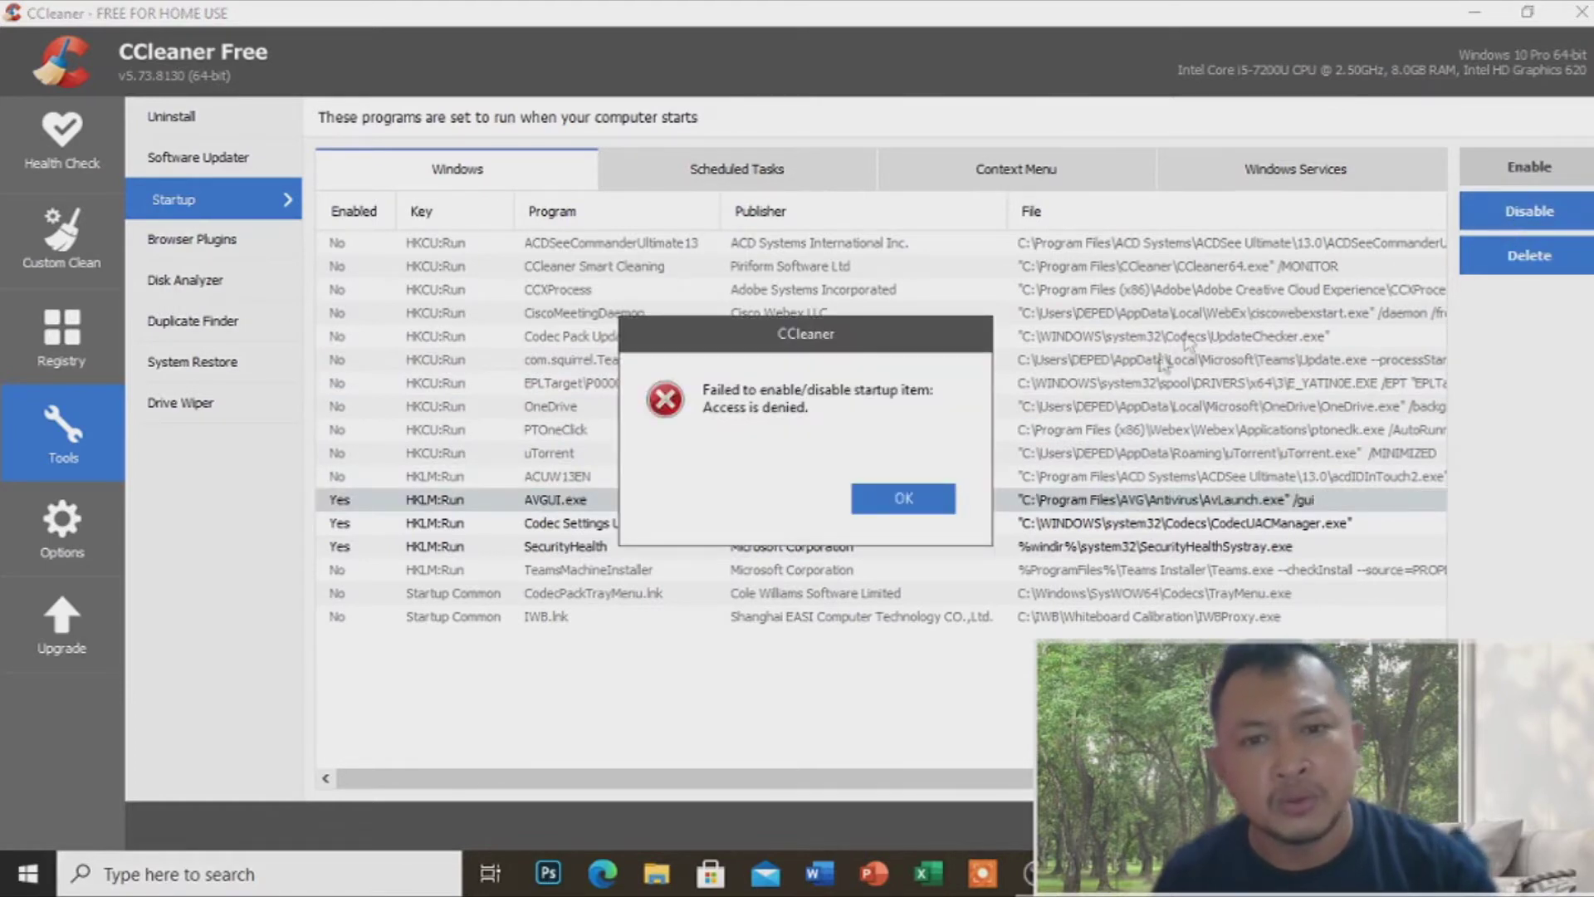
left_click(901, 502)
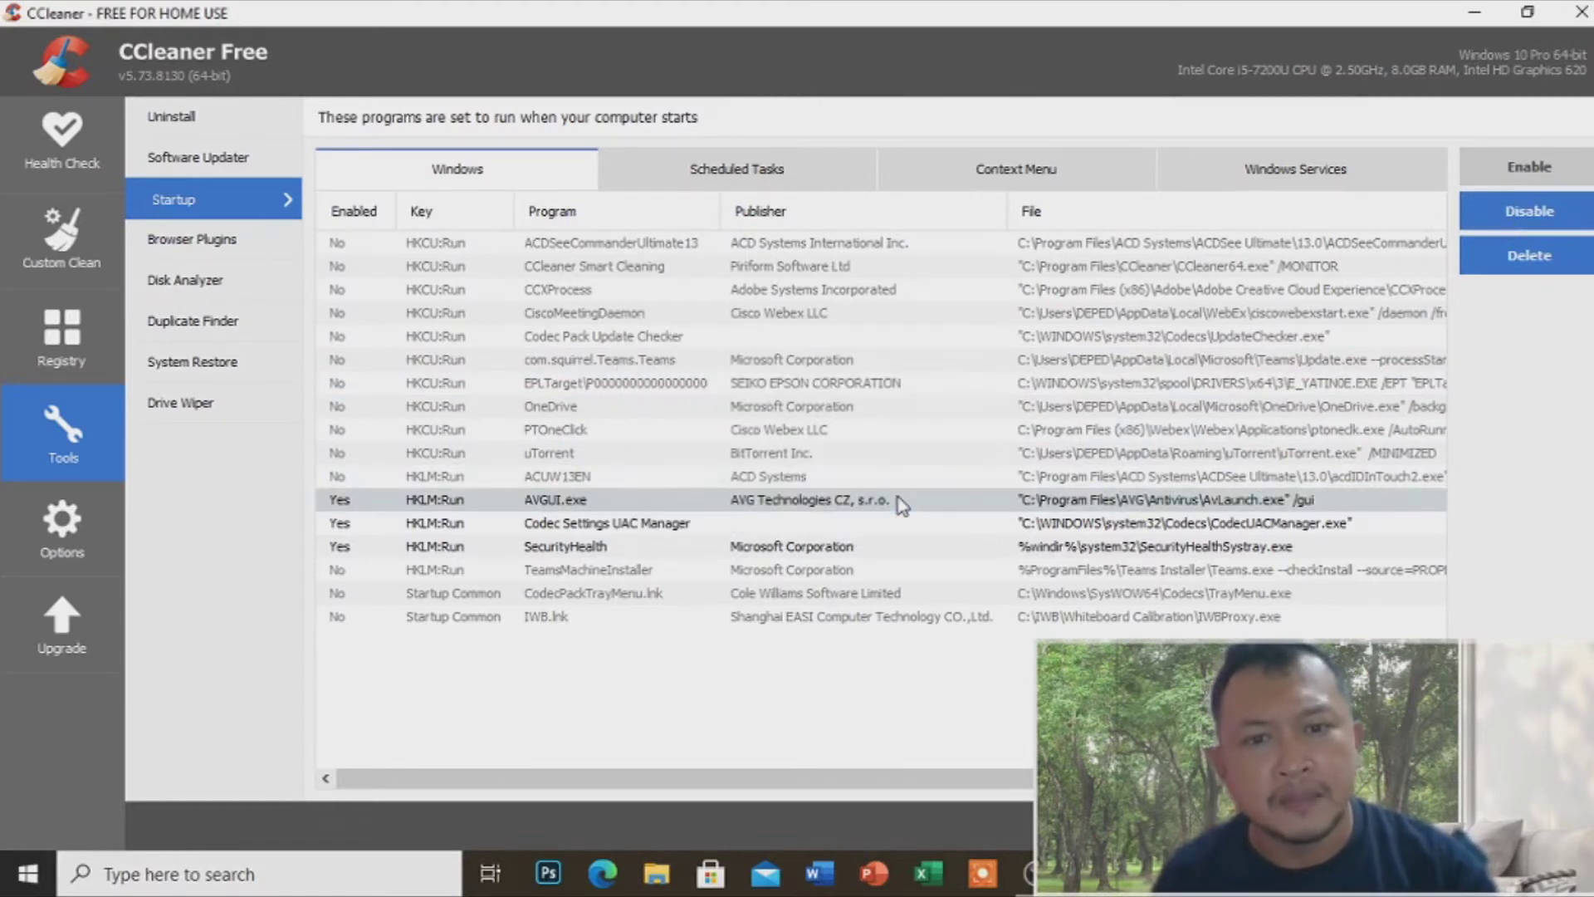
left_click(795, 548)
left_click(1532, 203)
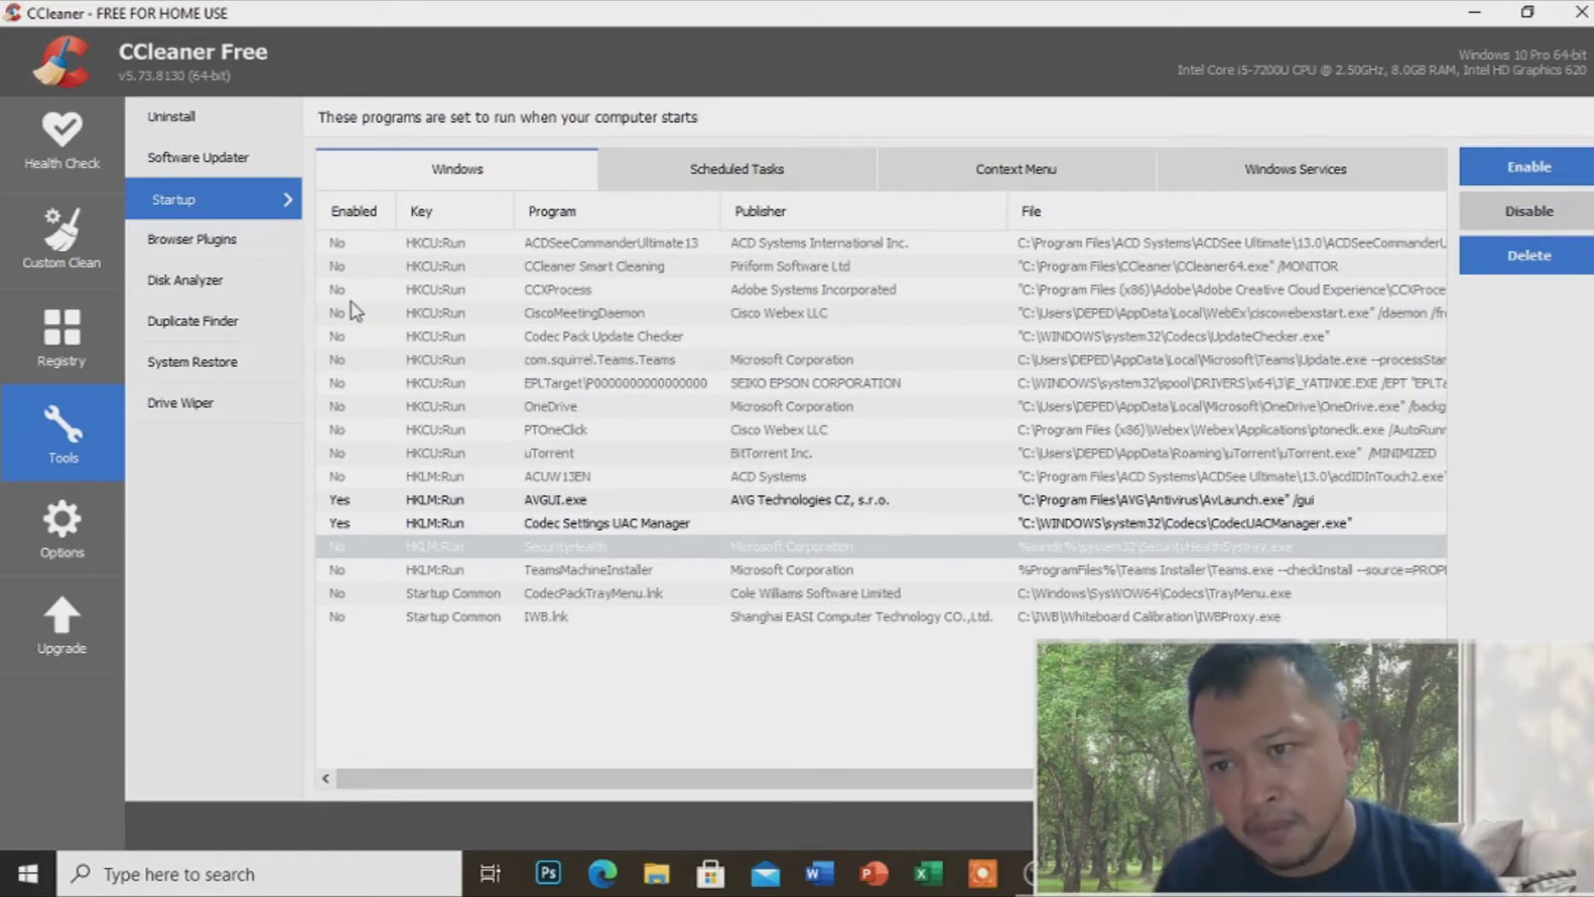
Step: Search drives C, D, E and F for duplicate files using the default matching and ignore settings
left_click(208, 334)
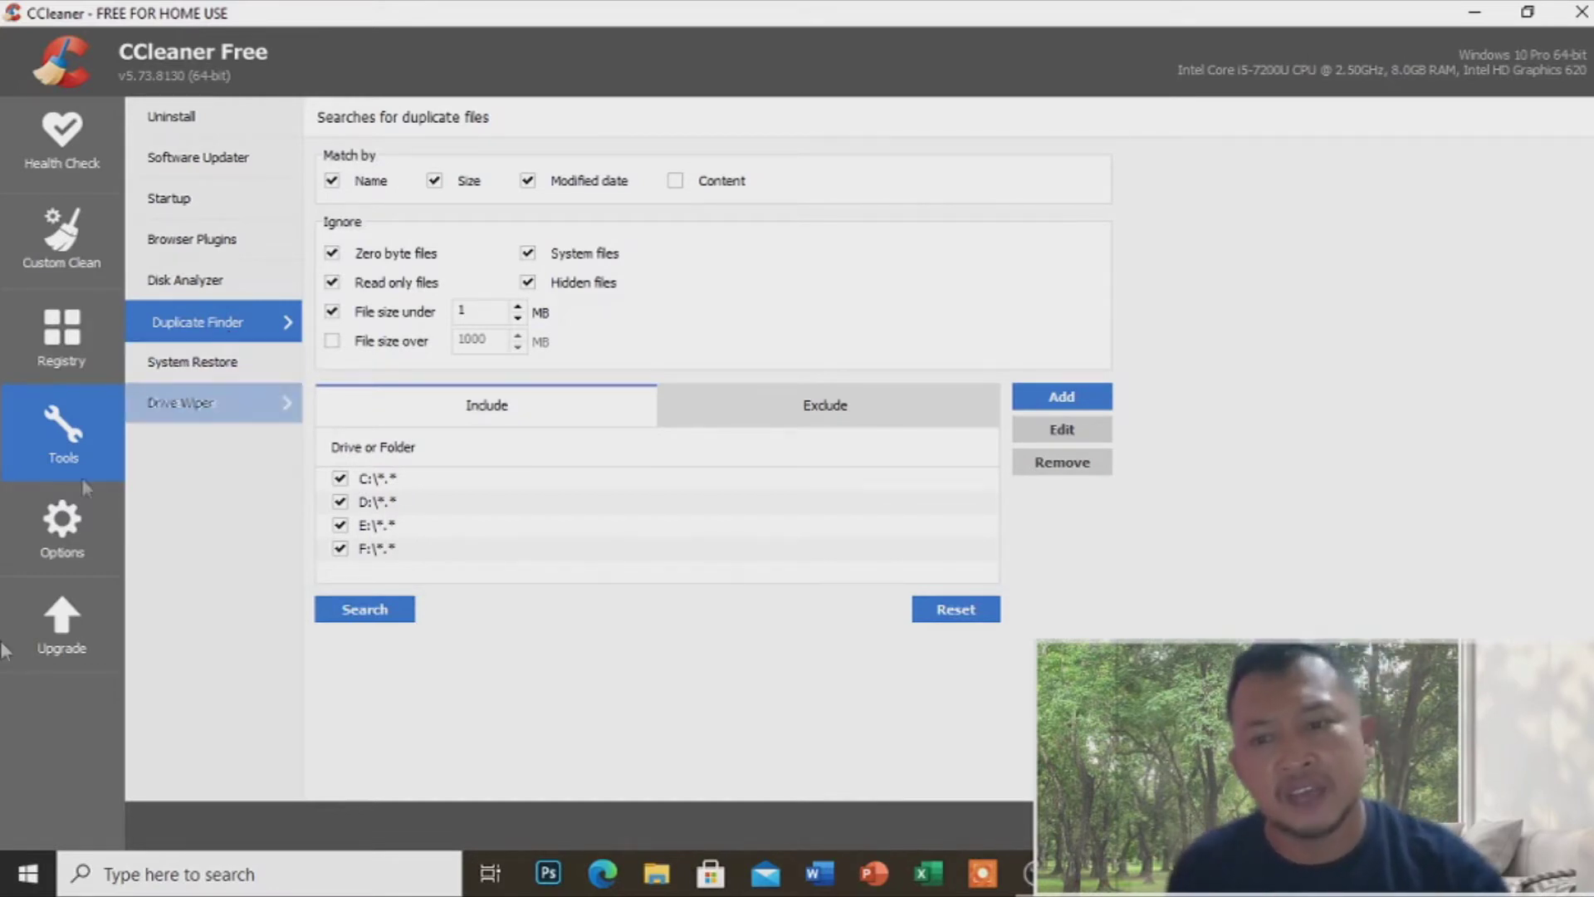
left_click(398, 615)
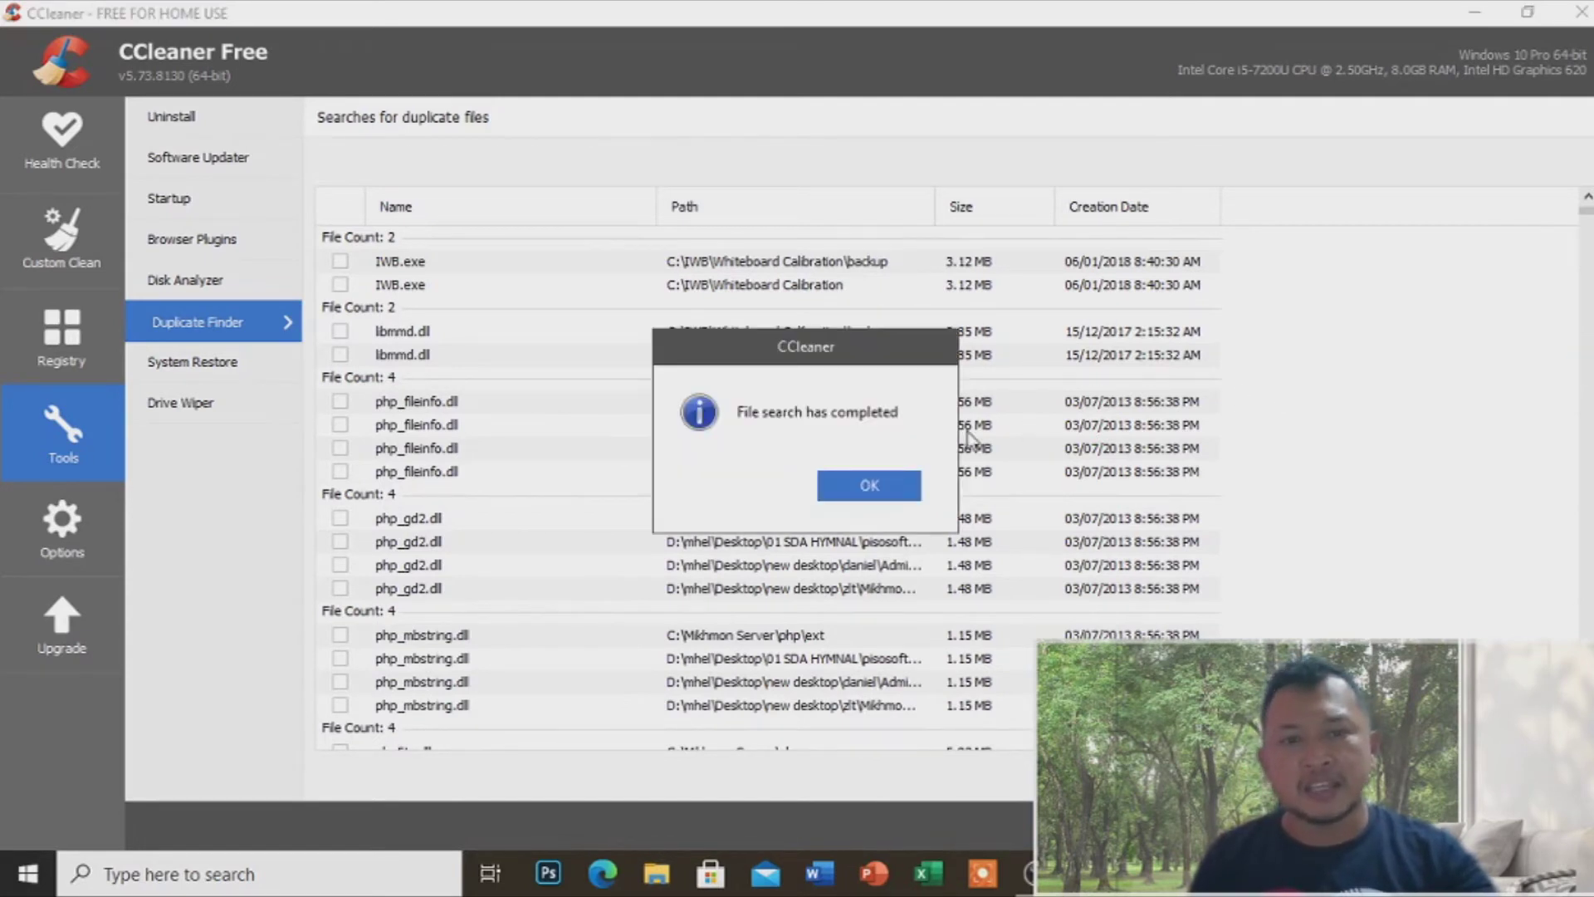
left_click(906, 495)
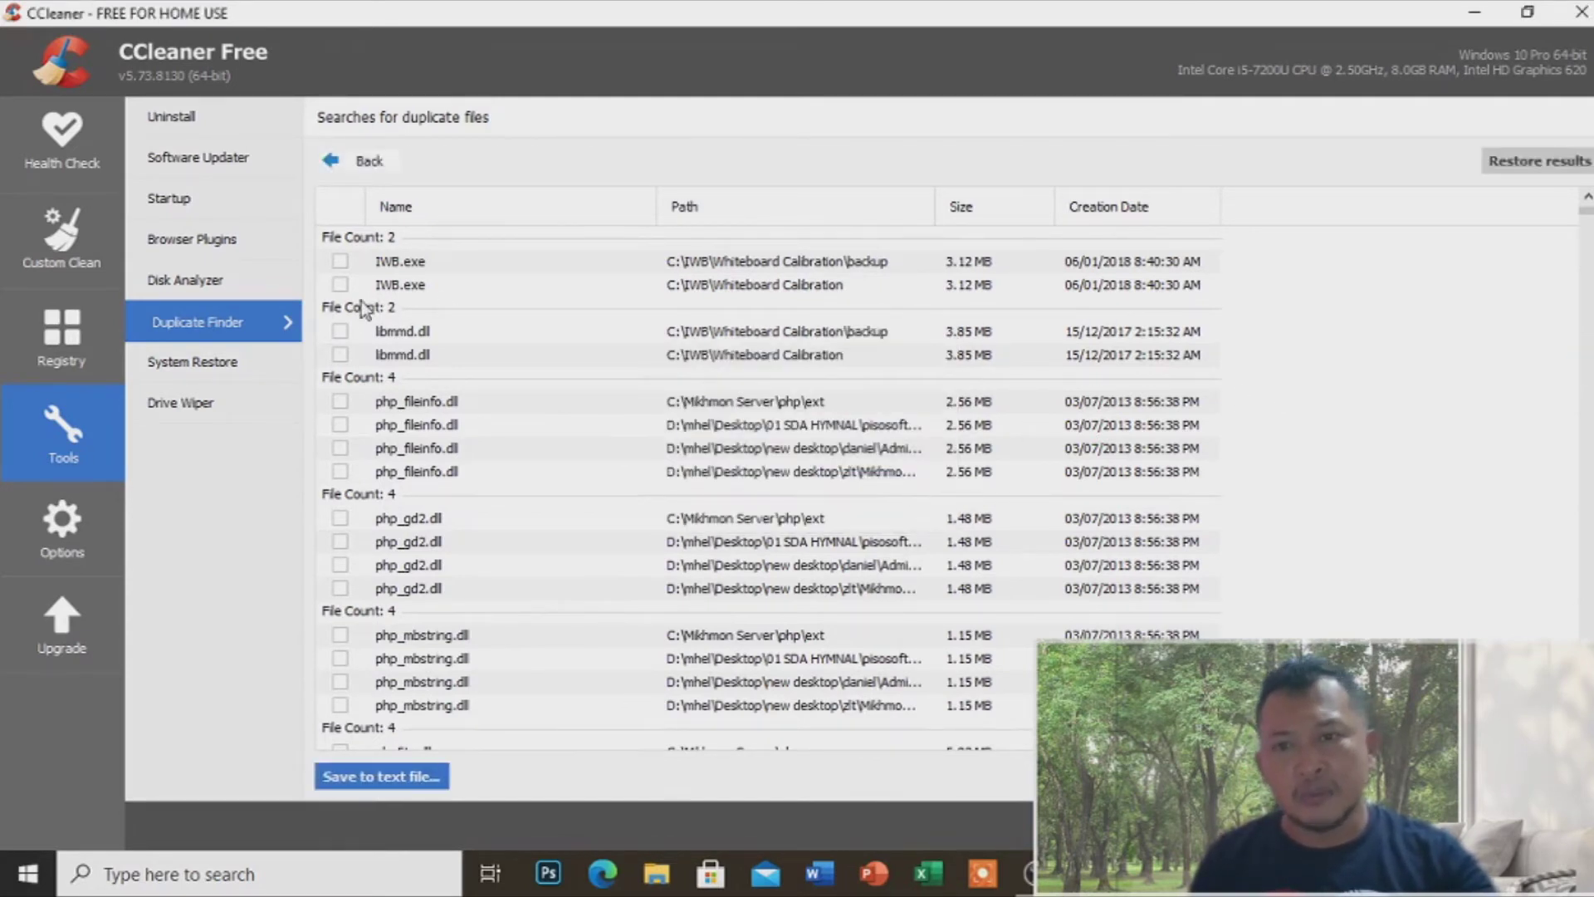
Step: Mark the second IWB.exe, the first libmmd.dll and the first three copies each of php_fileinfo.dll and php_gd2.dll among the duplicates
left_click(340, 284)
left_click(341, 331)
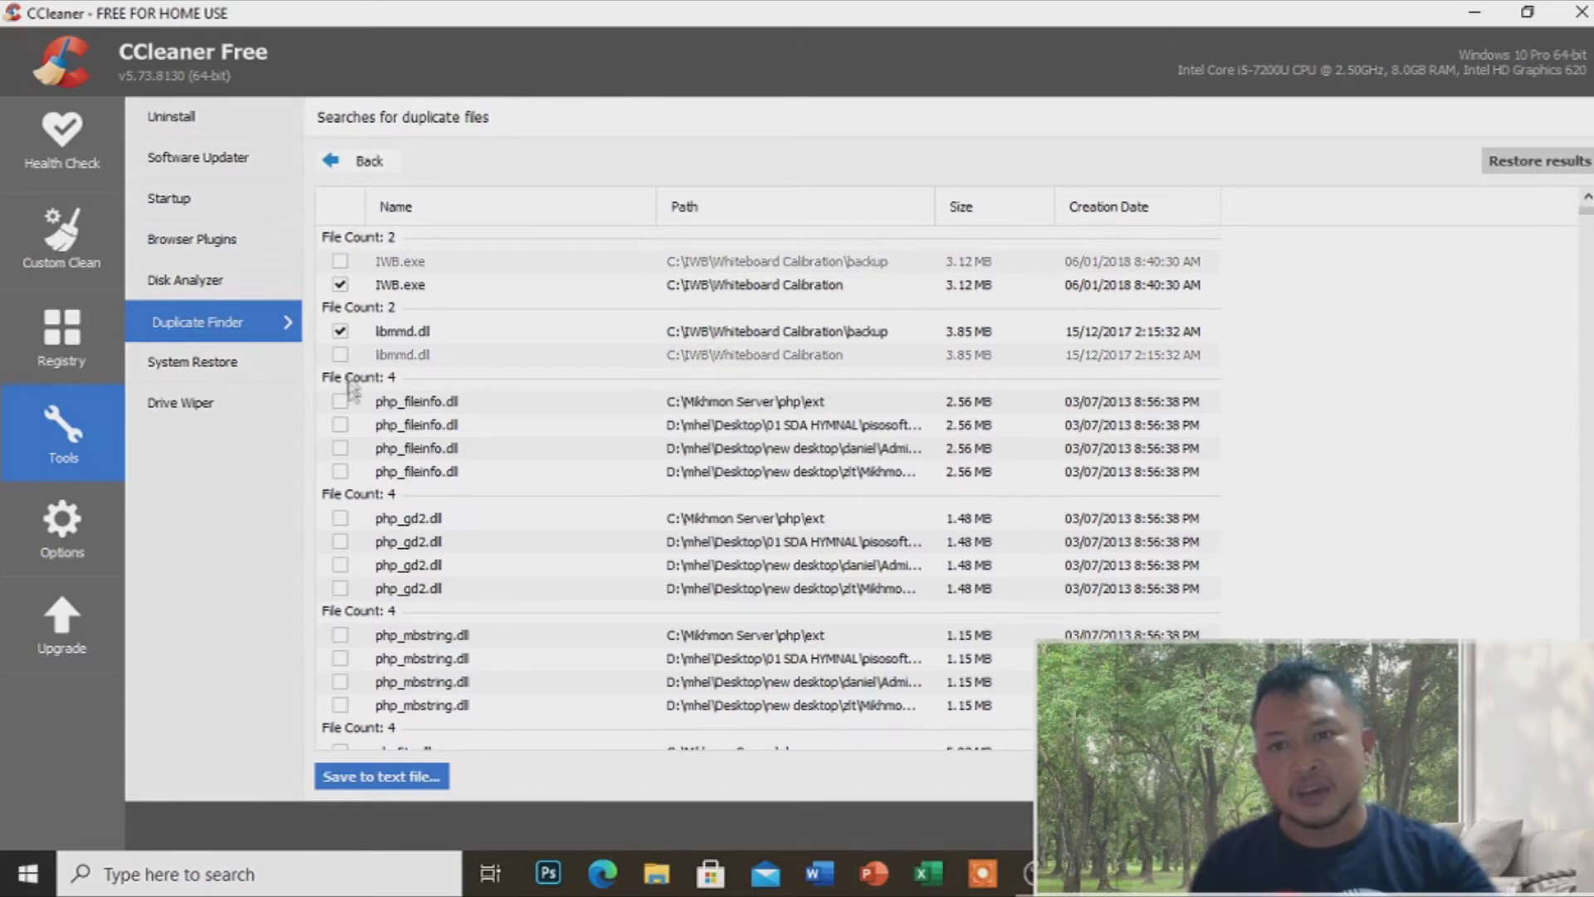
left_click(341, 401)
left_click(341, 424)
left_click(341, 449)
left_click(341, 541)
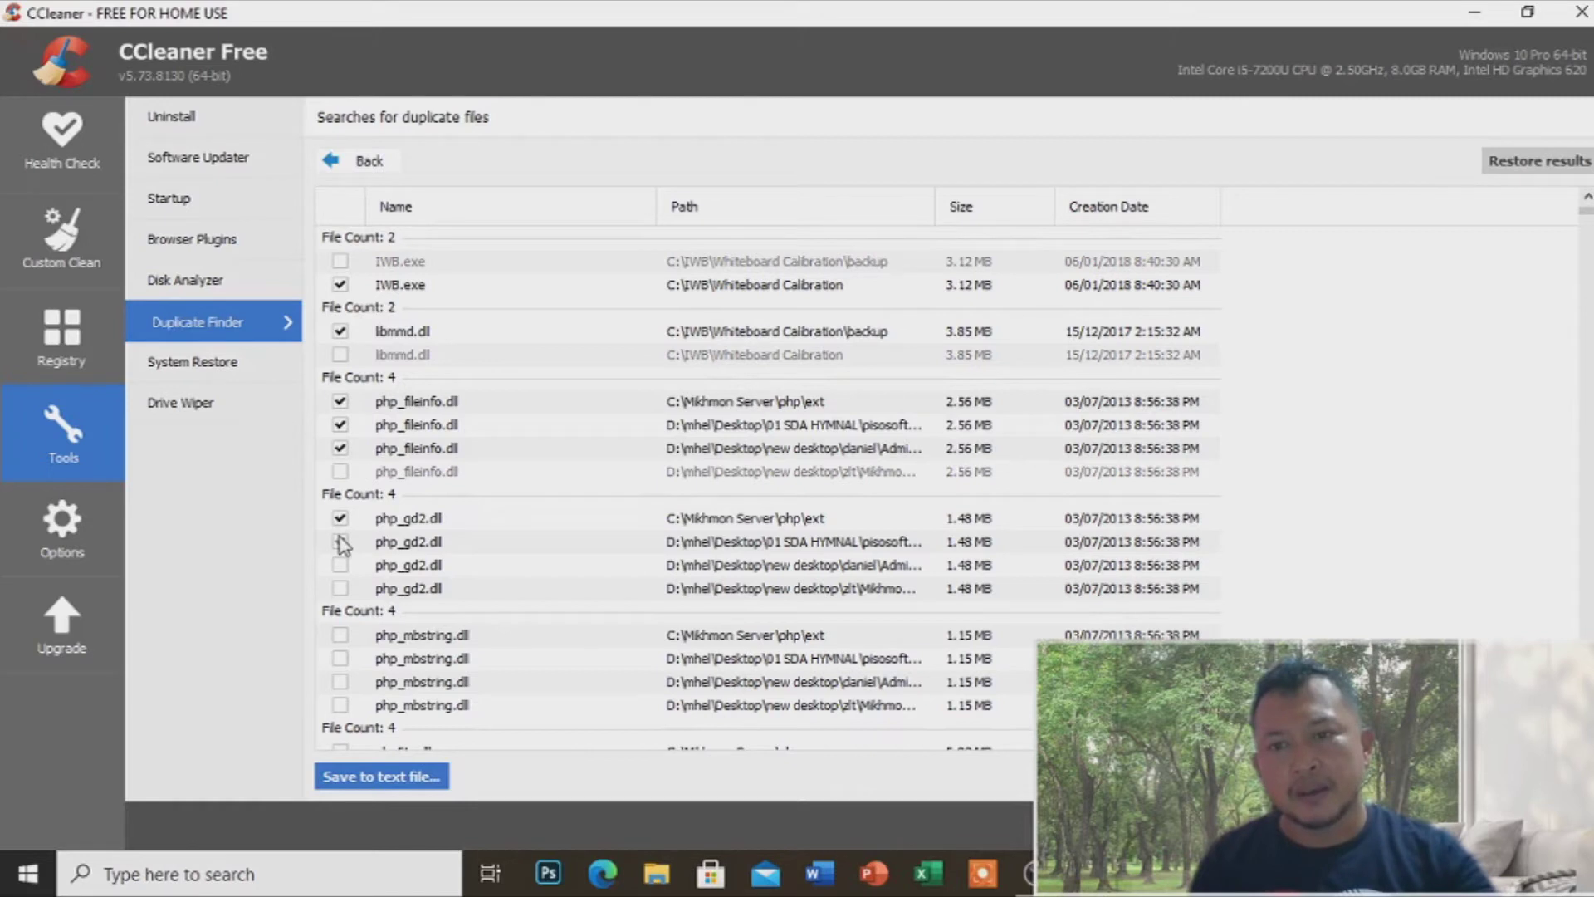
left_click(340, 565)
Step: Mark the first three copies each of php_mbstring.dll and php5ts.dll in the duplicate list
scroll(369, 613, "down", 1)
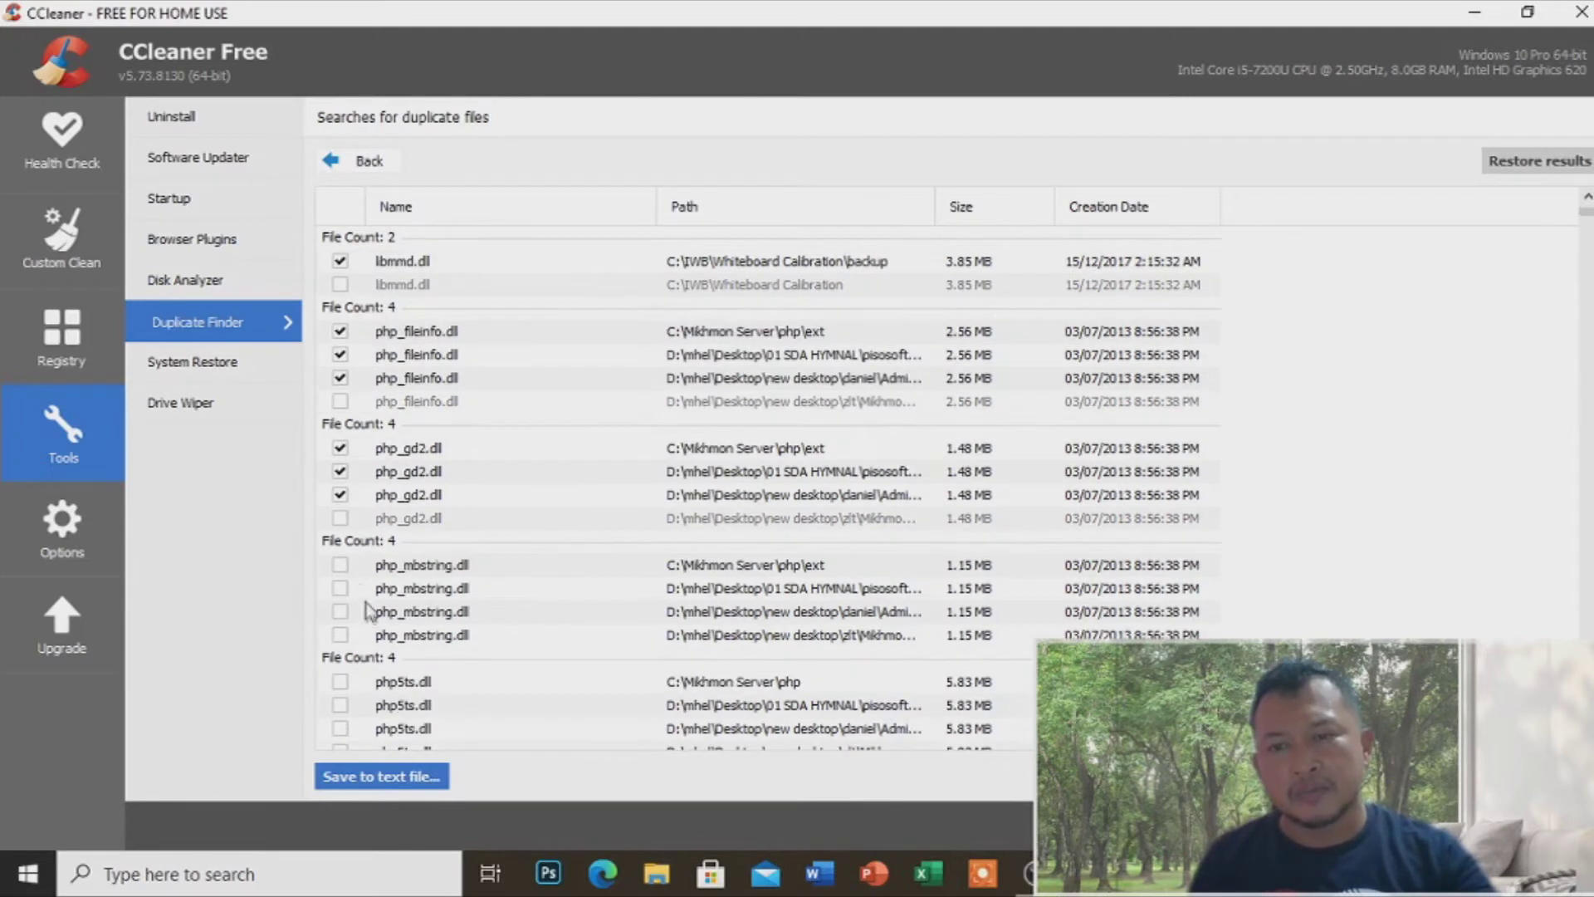
left_click(340, 564)
left_click(341, 587)
left_click(341, 611)
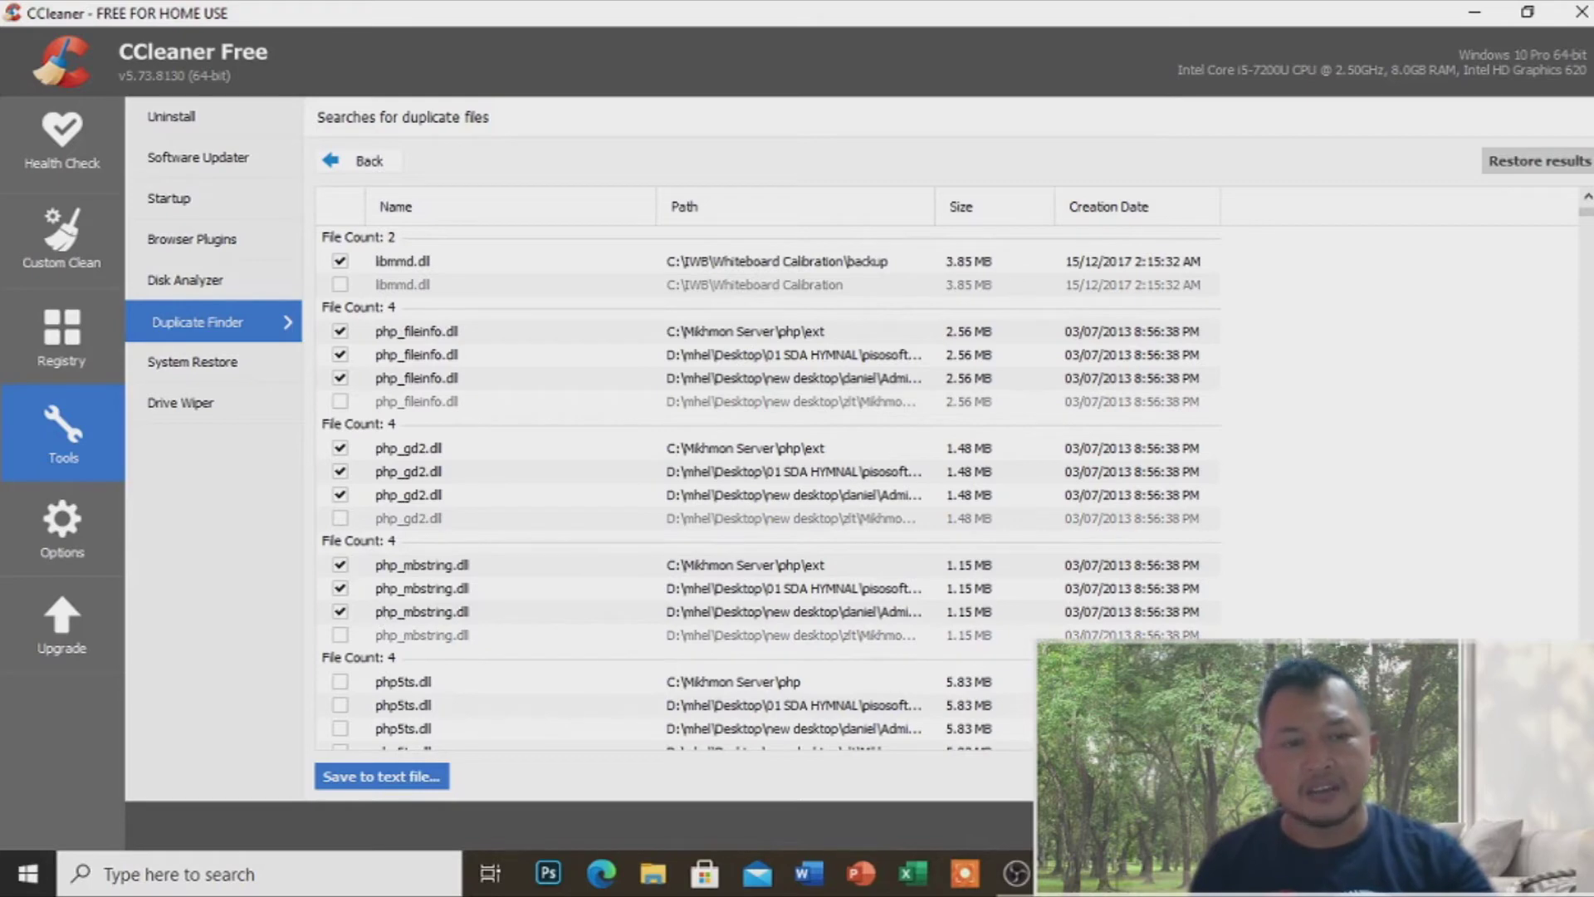
scroll(612, 580, "down", 2)
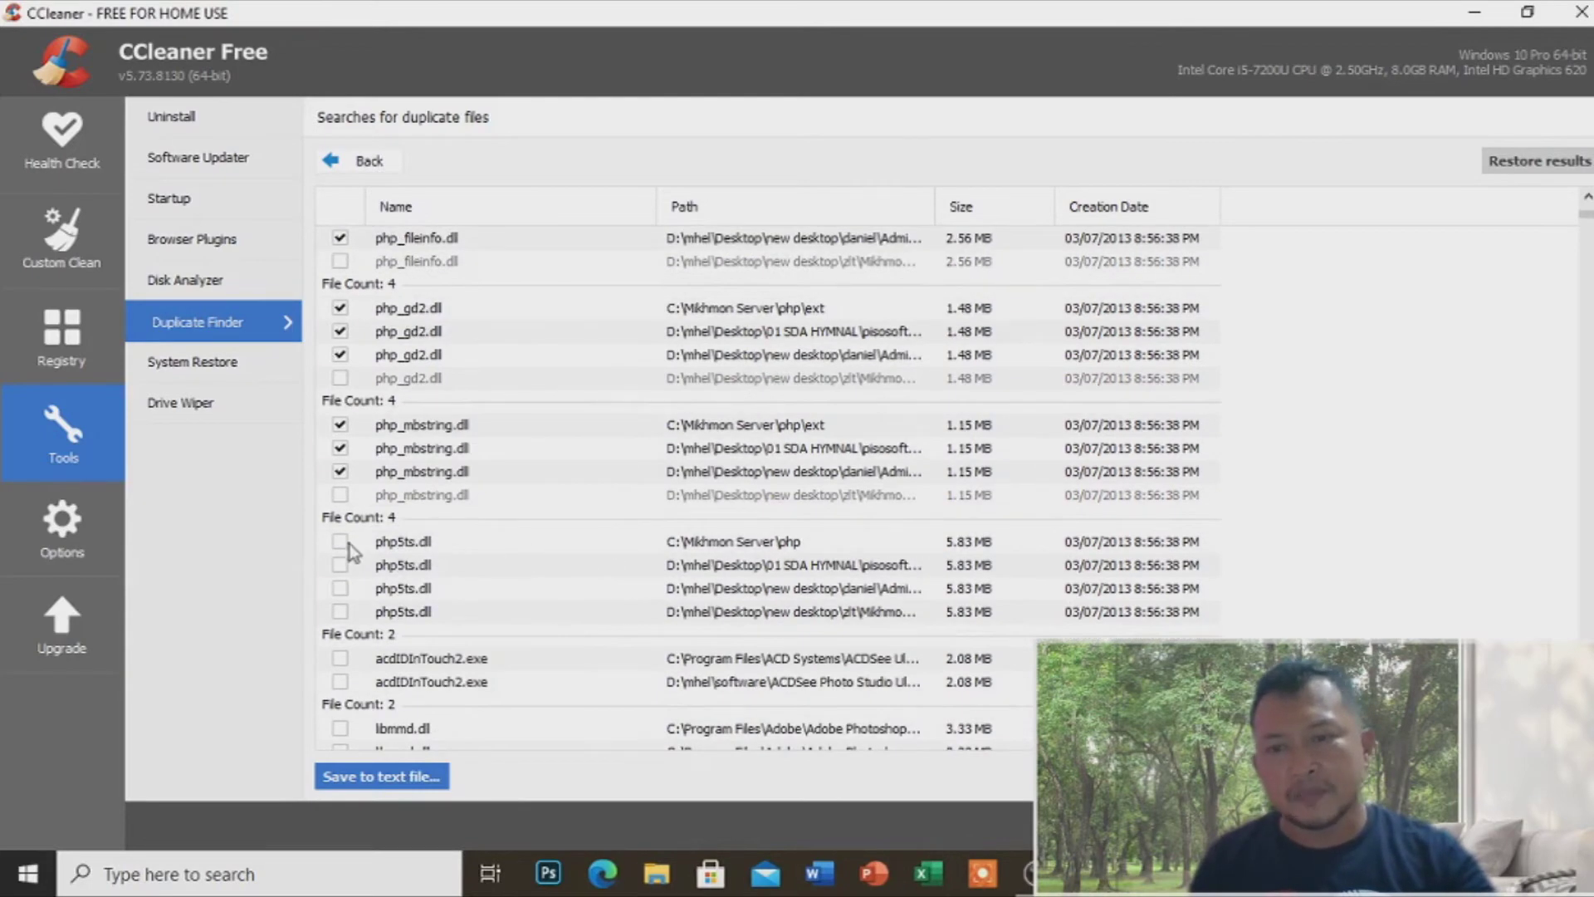
left_click(340, 567)
left_click(341, 590)
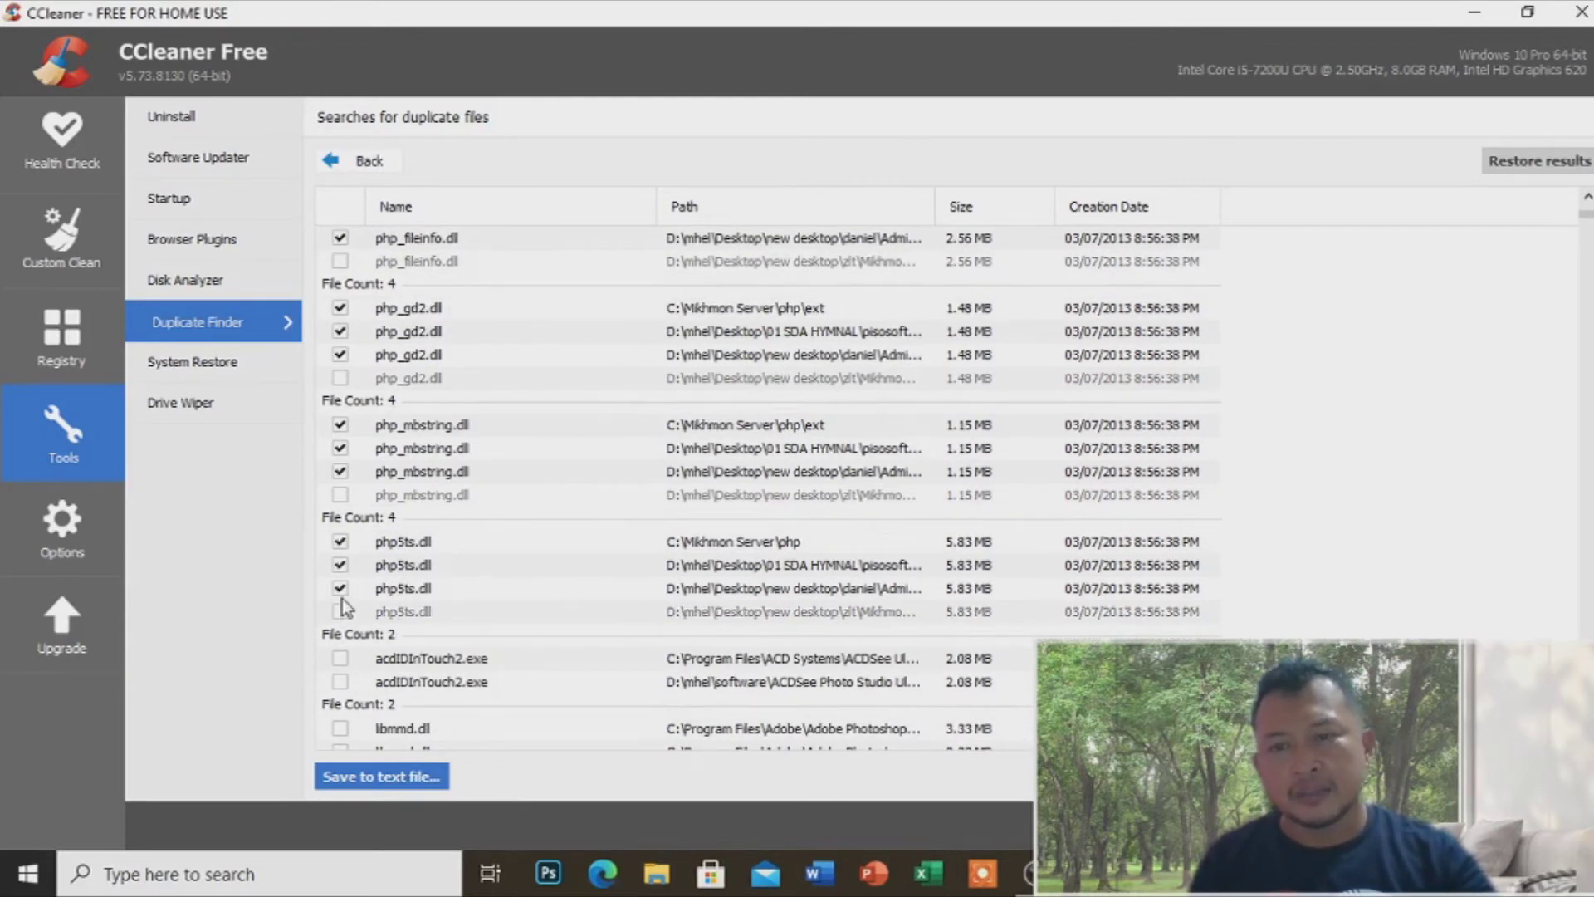
Step: Mark the first copies of acdIDInTouch2.exe, the 3.33 MB Photoshop libmmd.dll and svml_dispmd.dll in the duplicate list
left_click(341, 658)
scroll(360, 660, "down", 2)
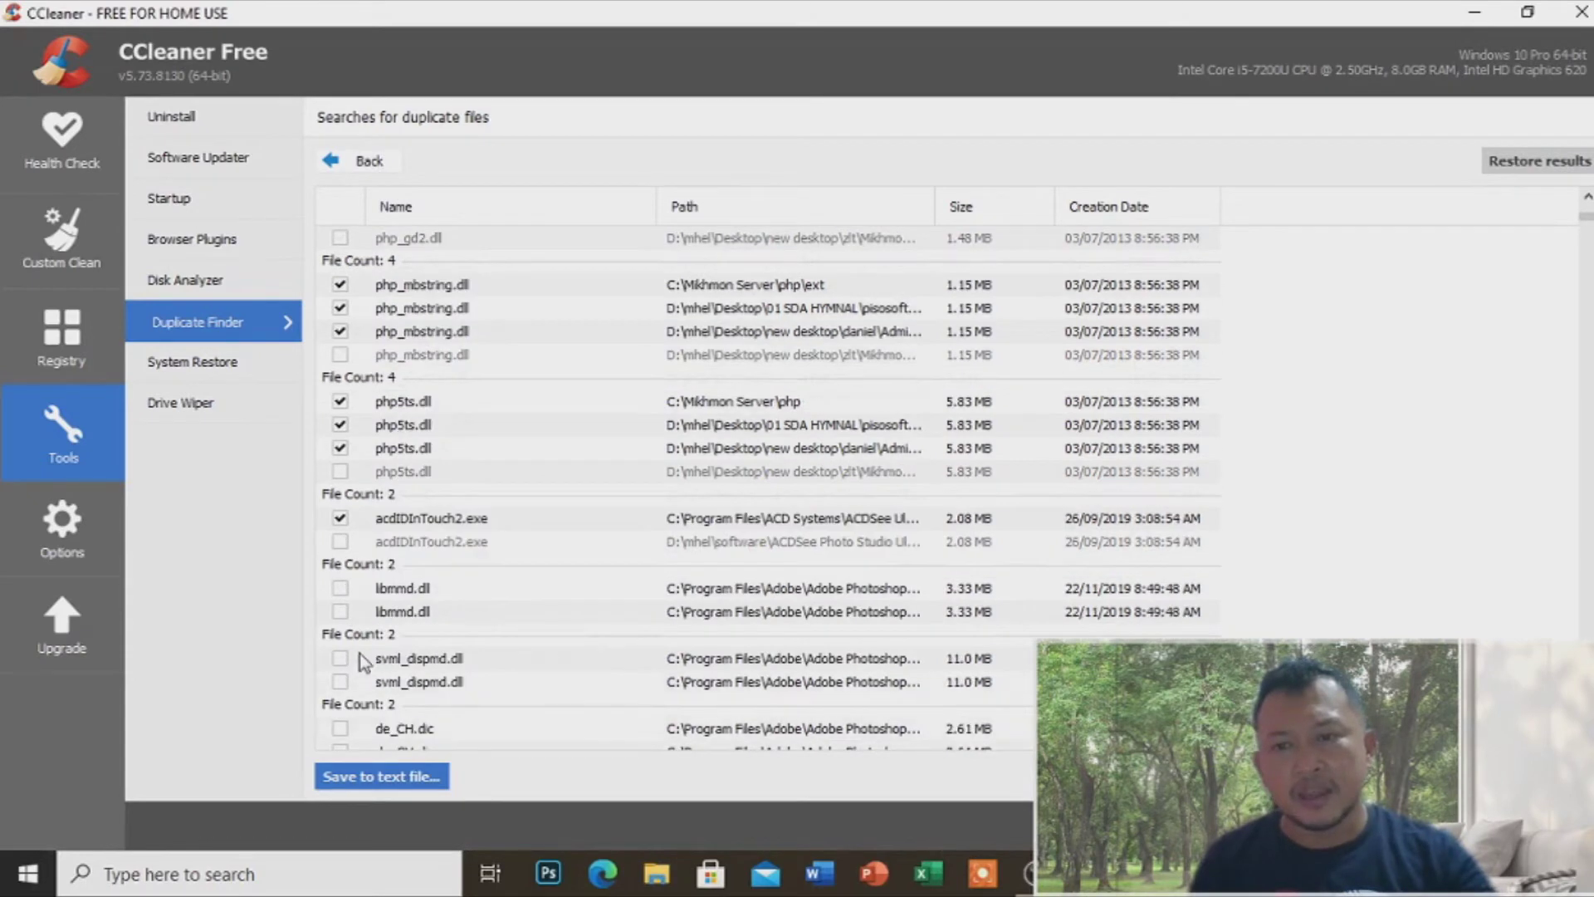
left_click(340, 589)
left_click(348, 658)
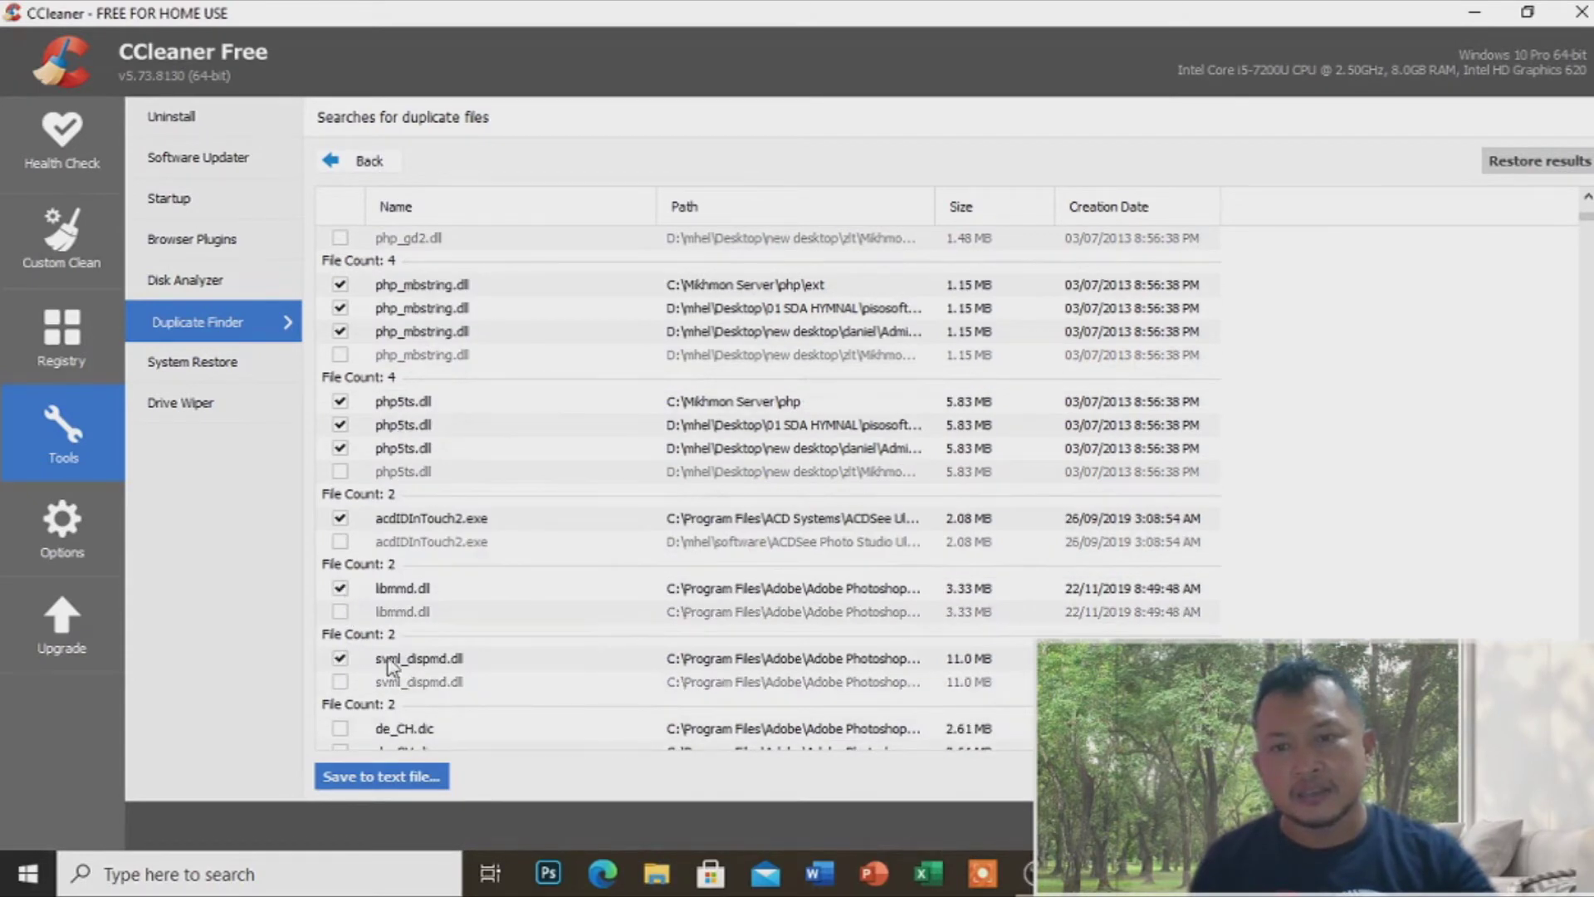
Step: Permanently delete the marked duplicate files and dismiss the completion message
left_click(1527, 775)
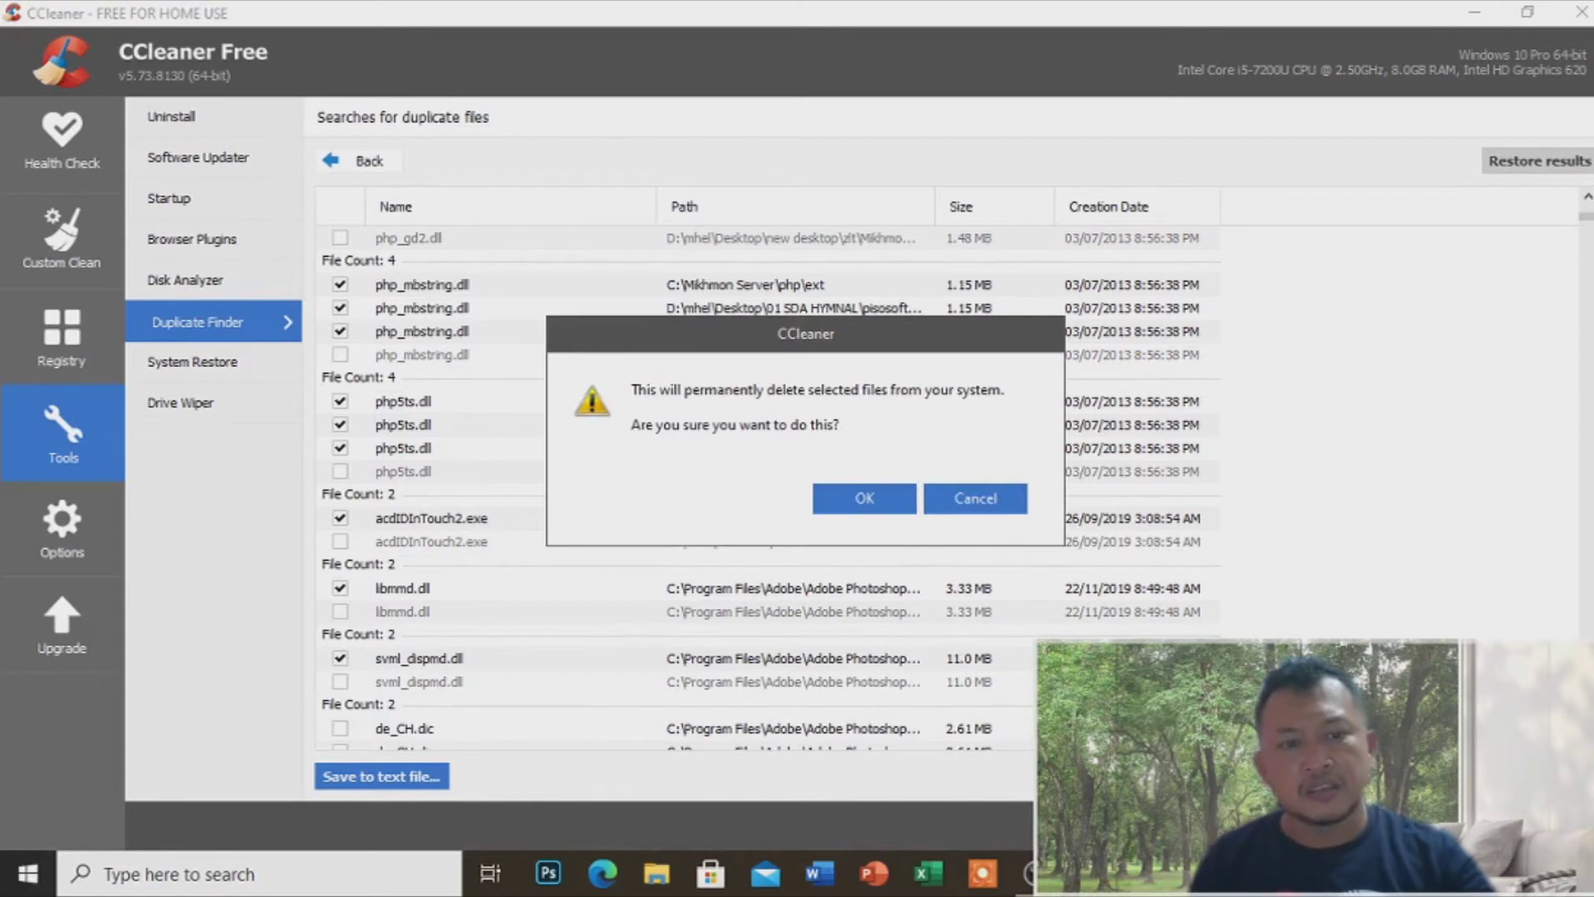
left_click(873, 503)
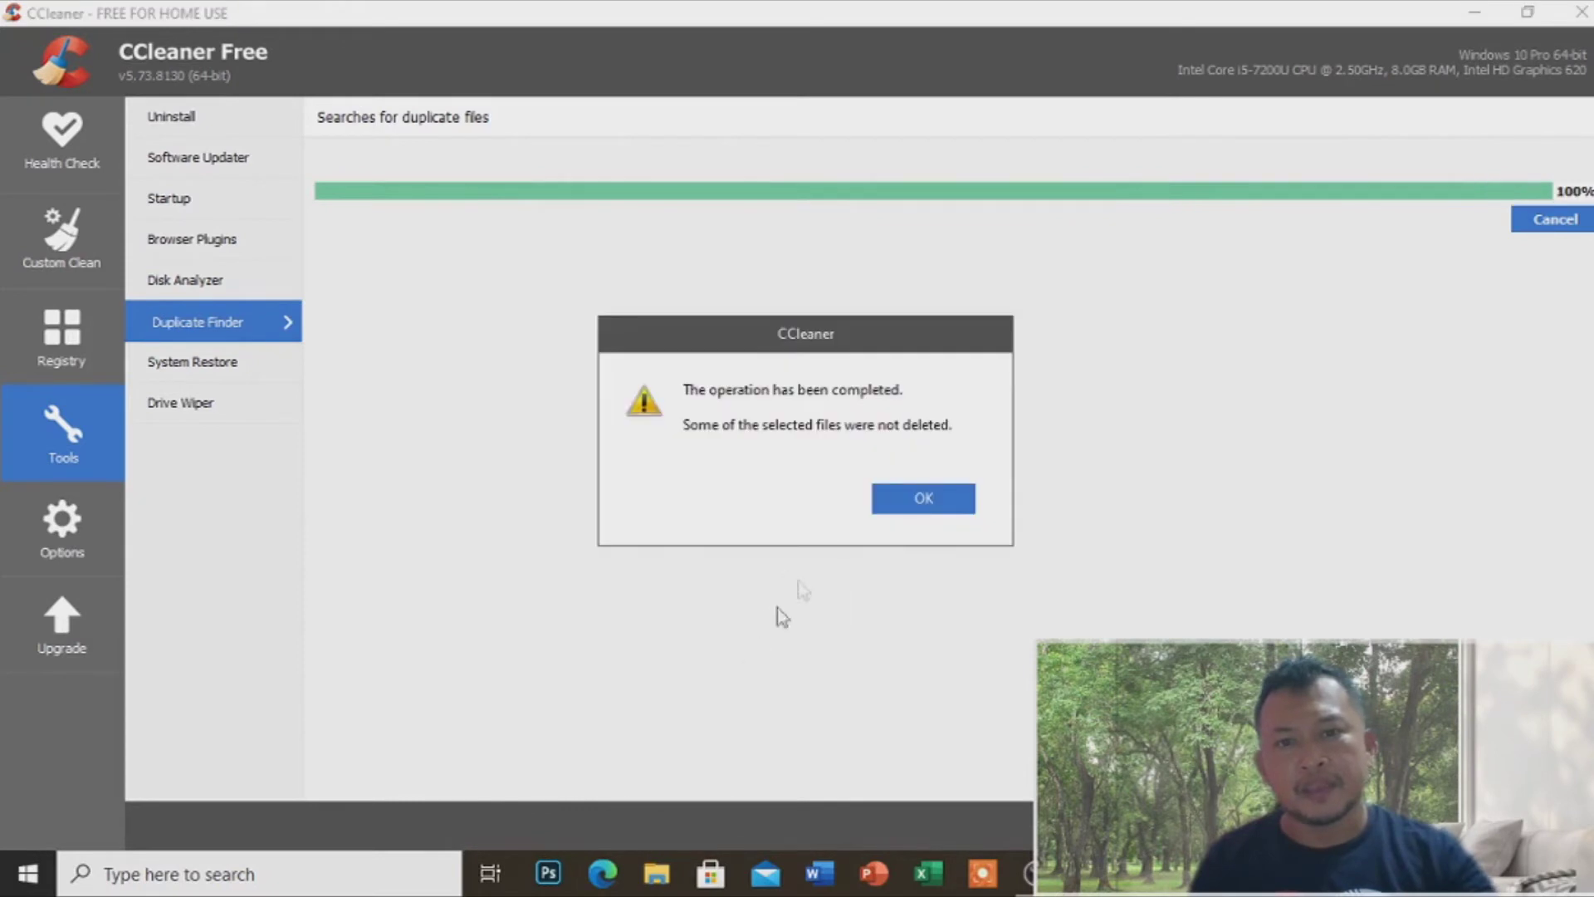
left_click(922, 499)
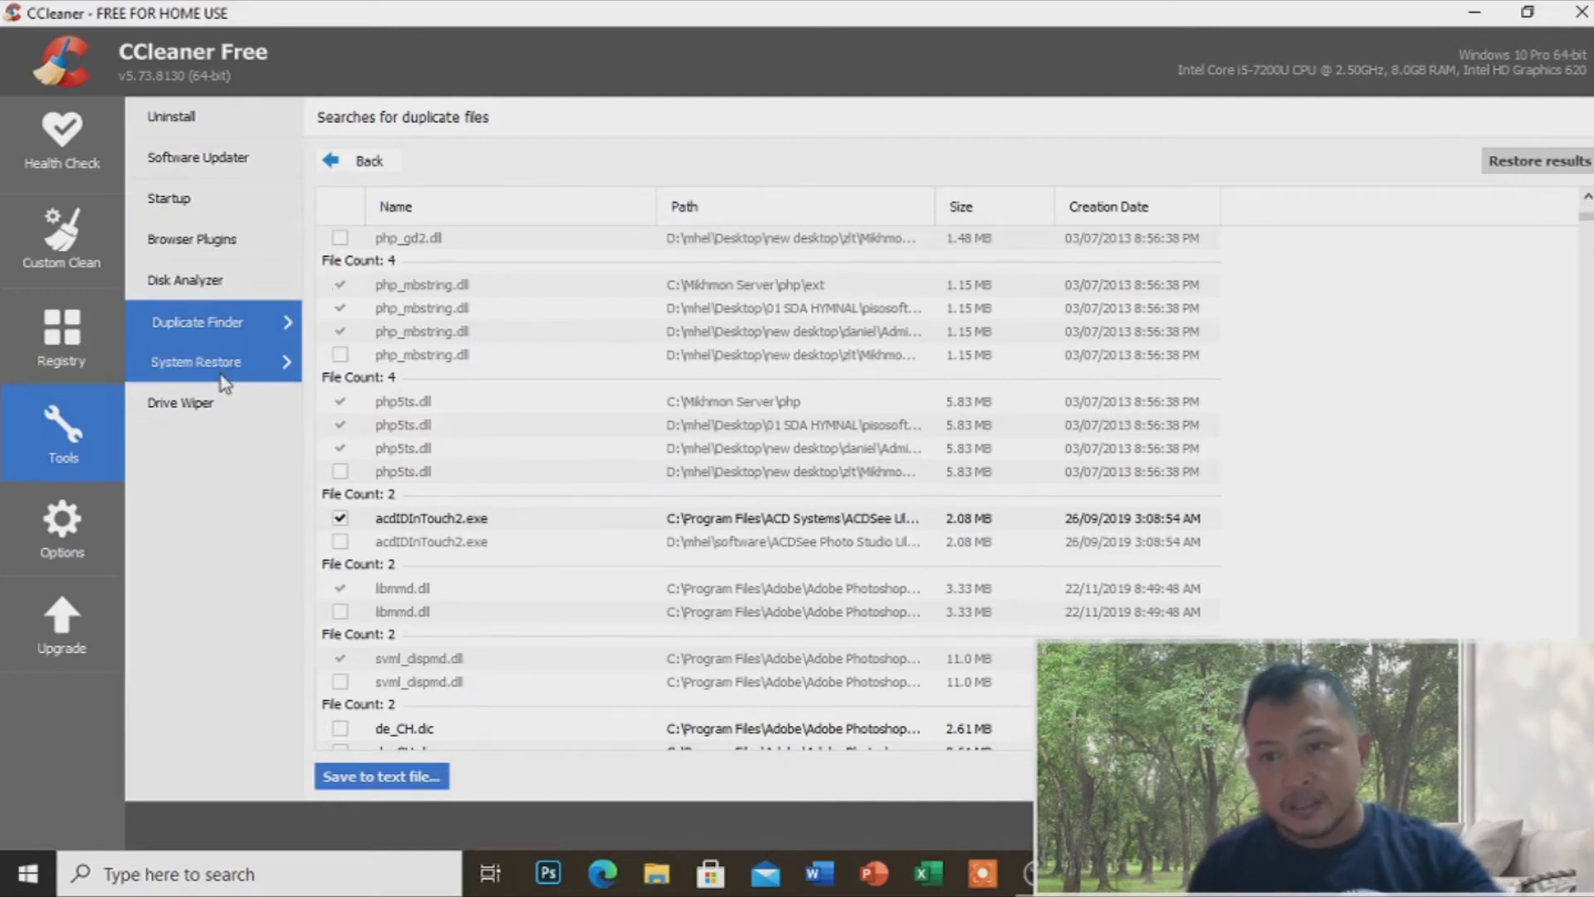
Step: Display the list of installed programs that can be uninstalled and select 3D Viewer
left_click(211, 132)
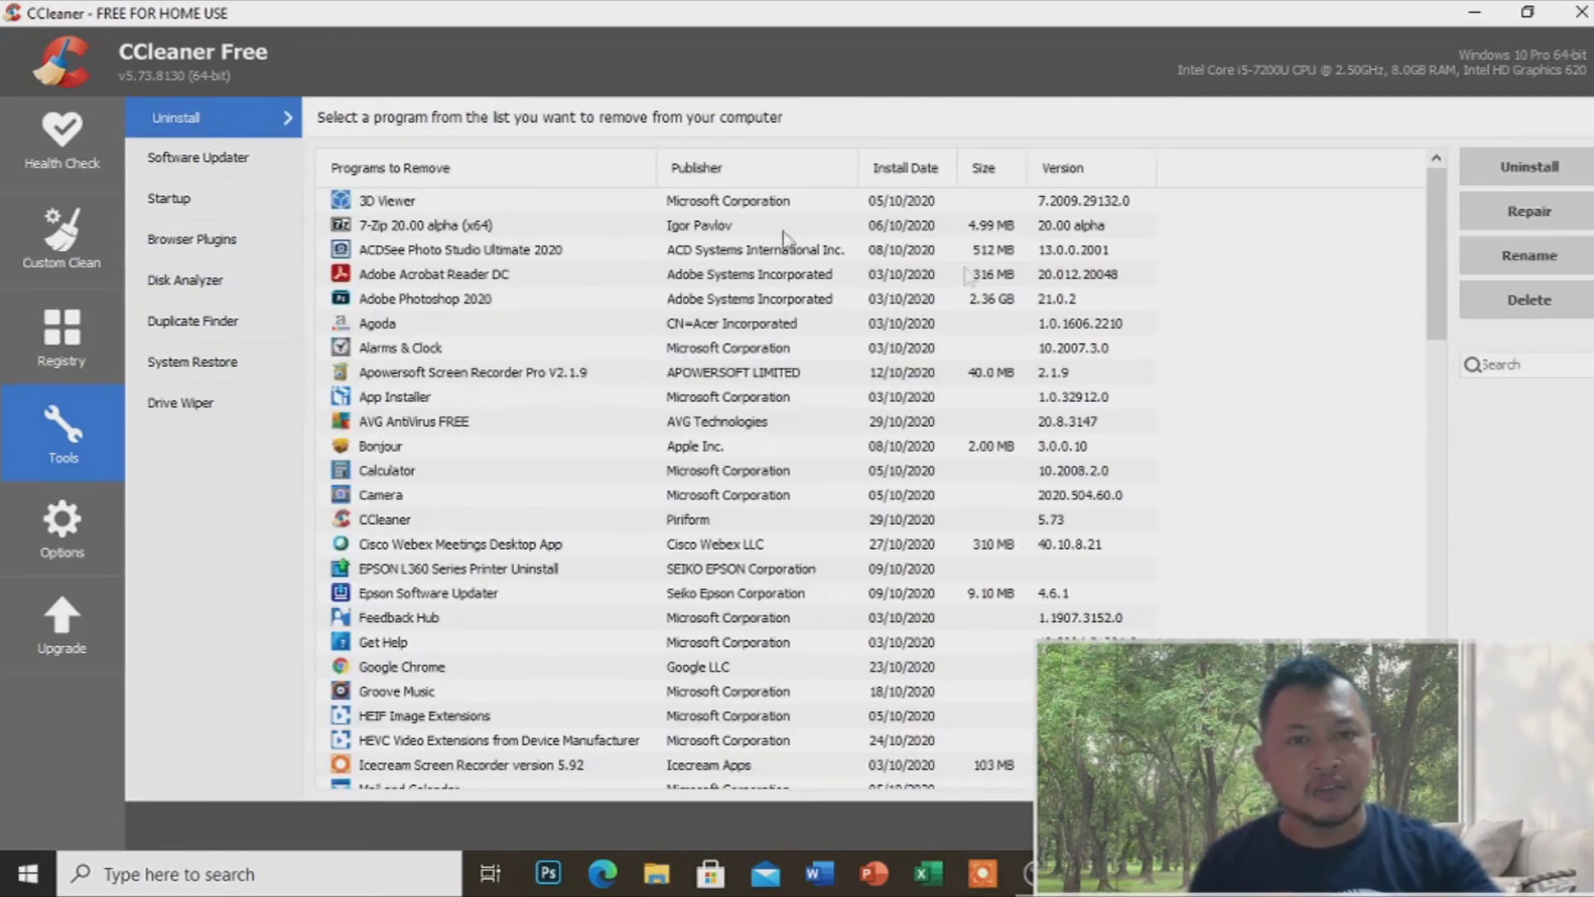
left_click(404, 208)
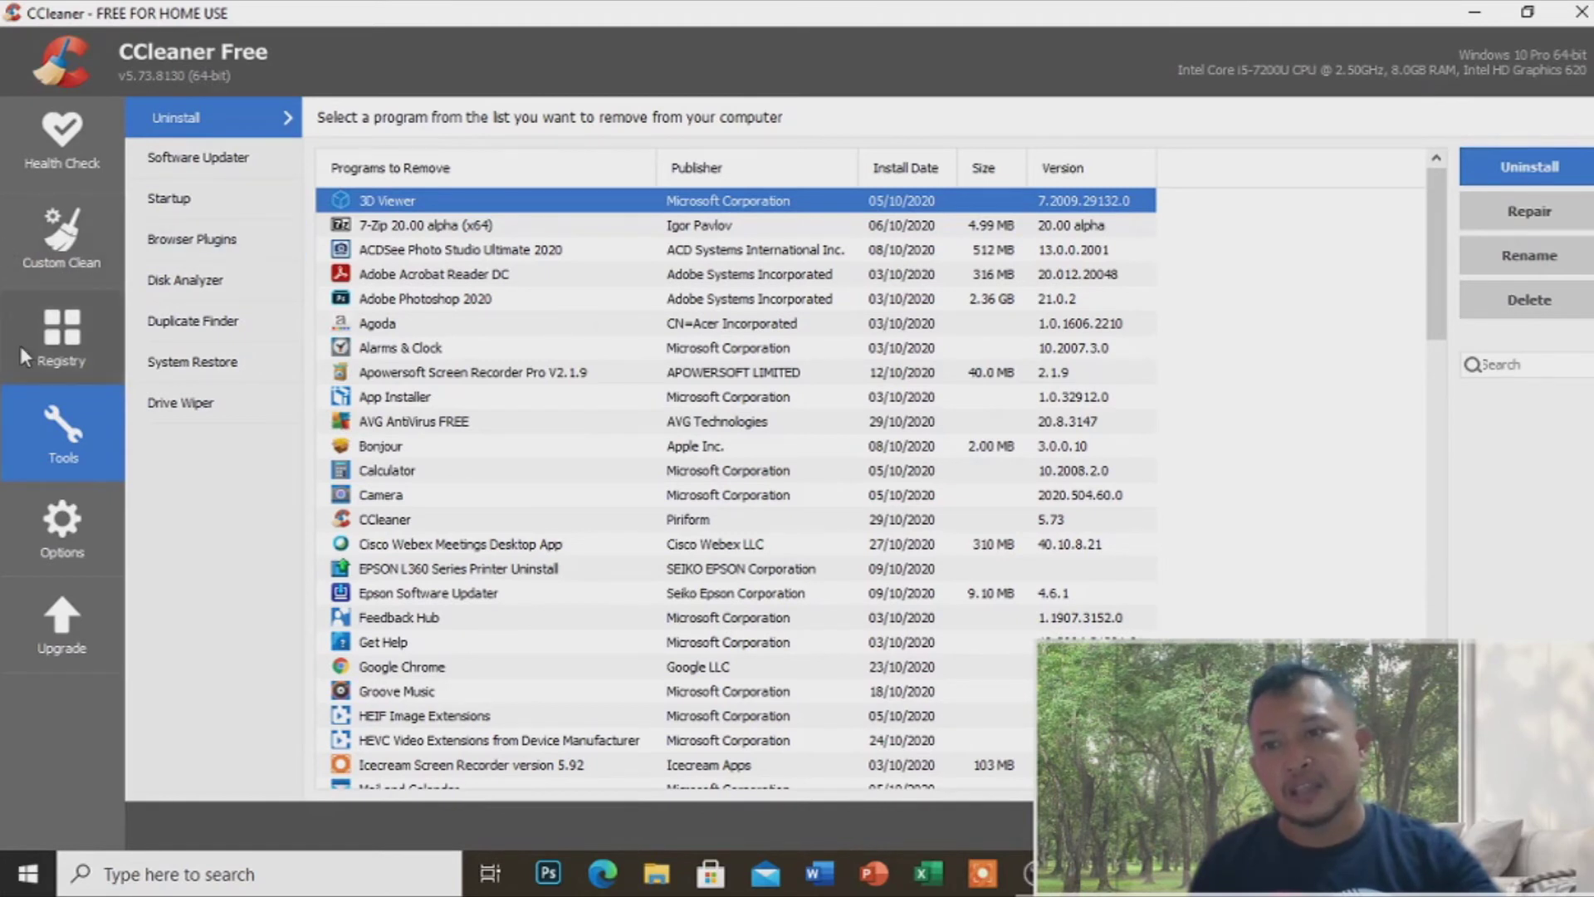
Step: Analyze the preselected Windows items with Custom Clean and remove the files found
left_click(56, 261)
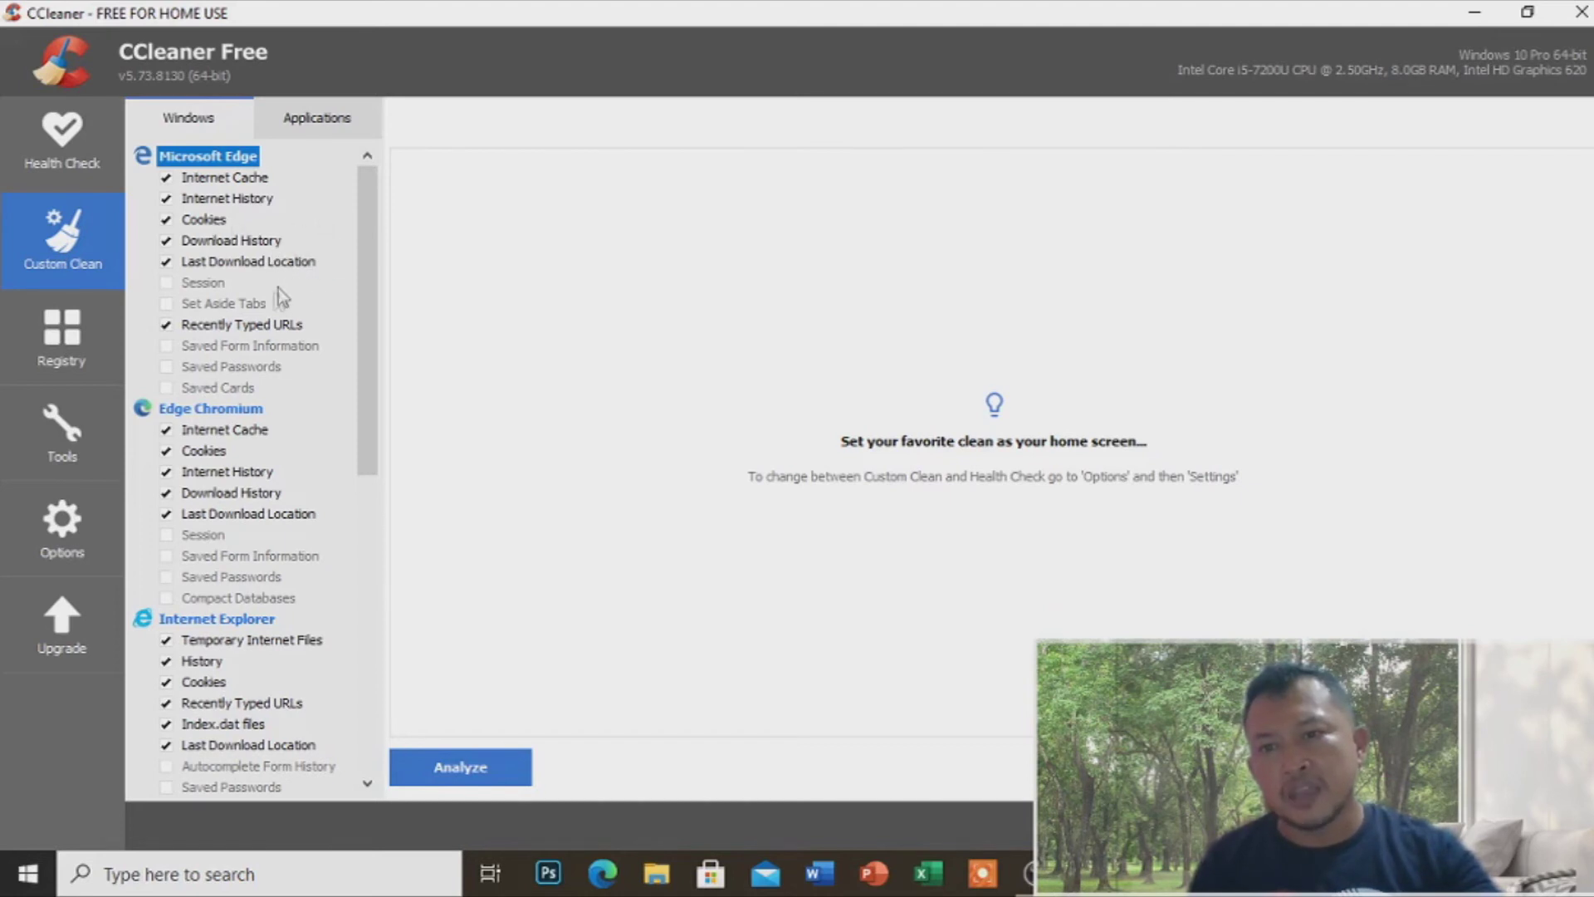
scroll(231, 462, "down", 4)
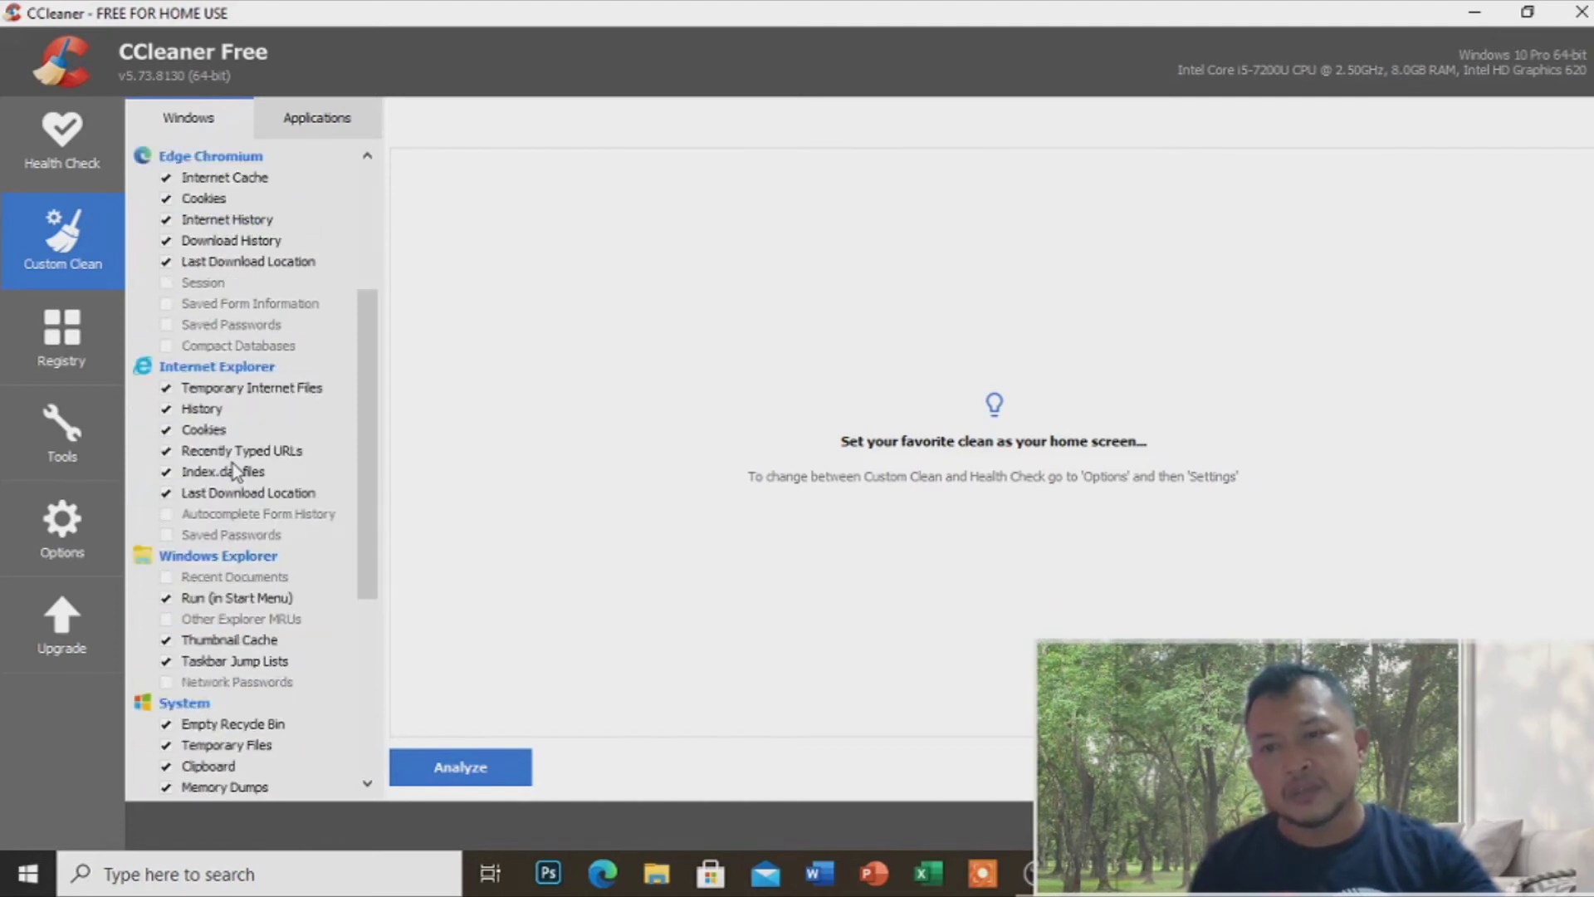
left_click(476, 781)
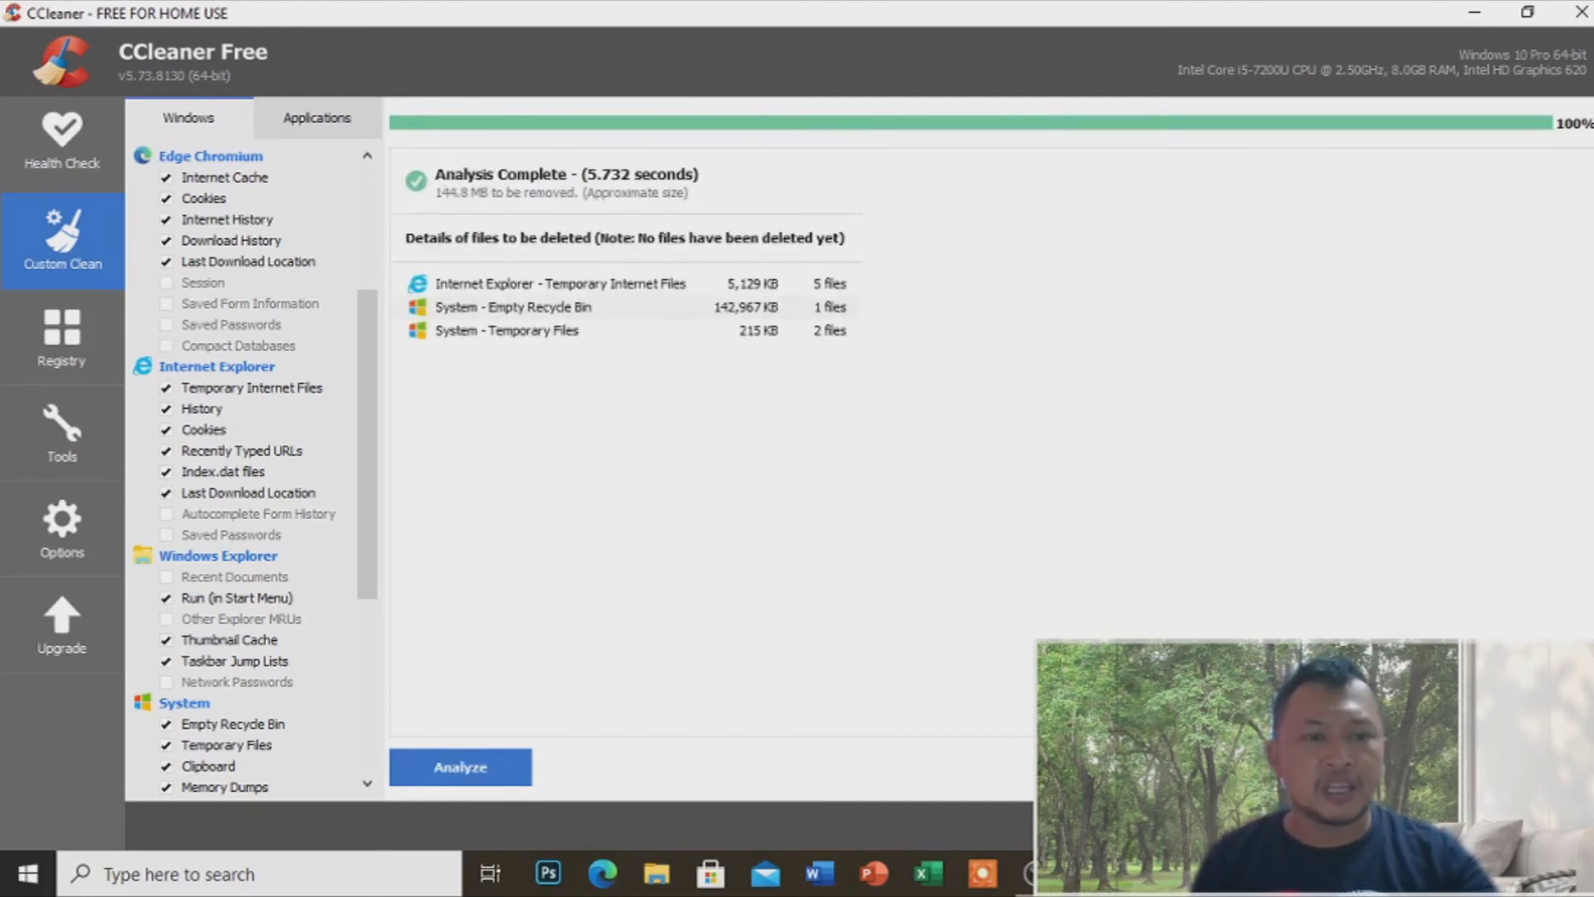
key("Return")
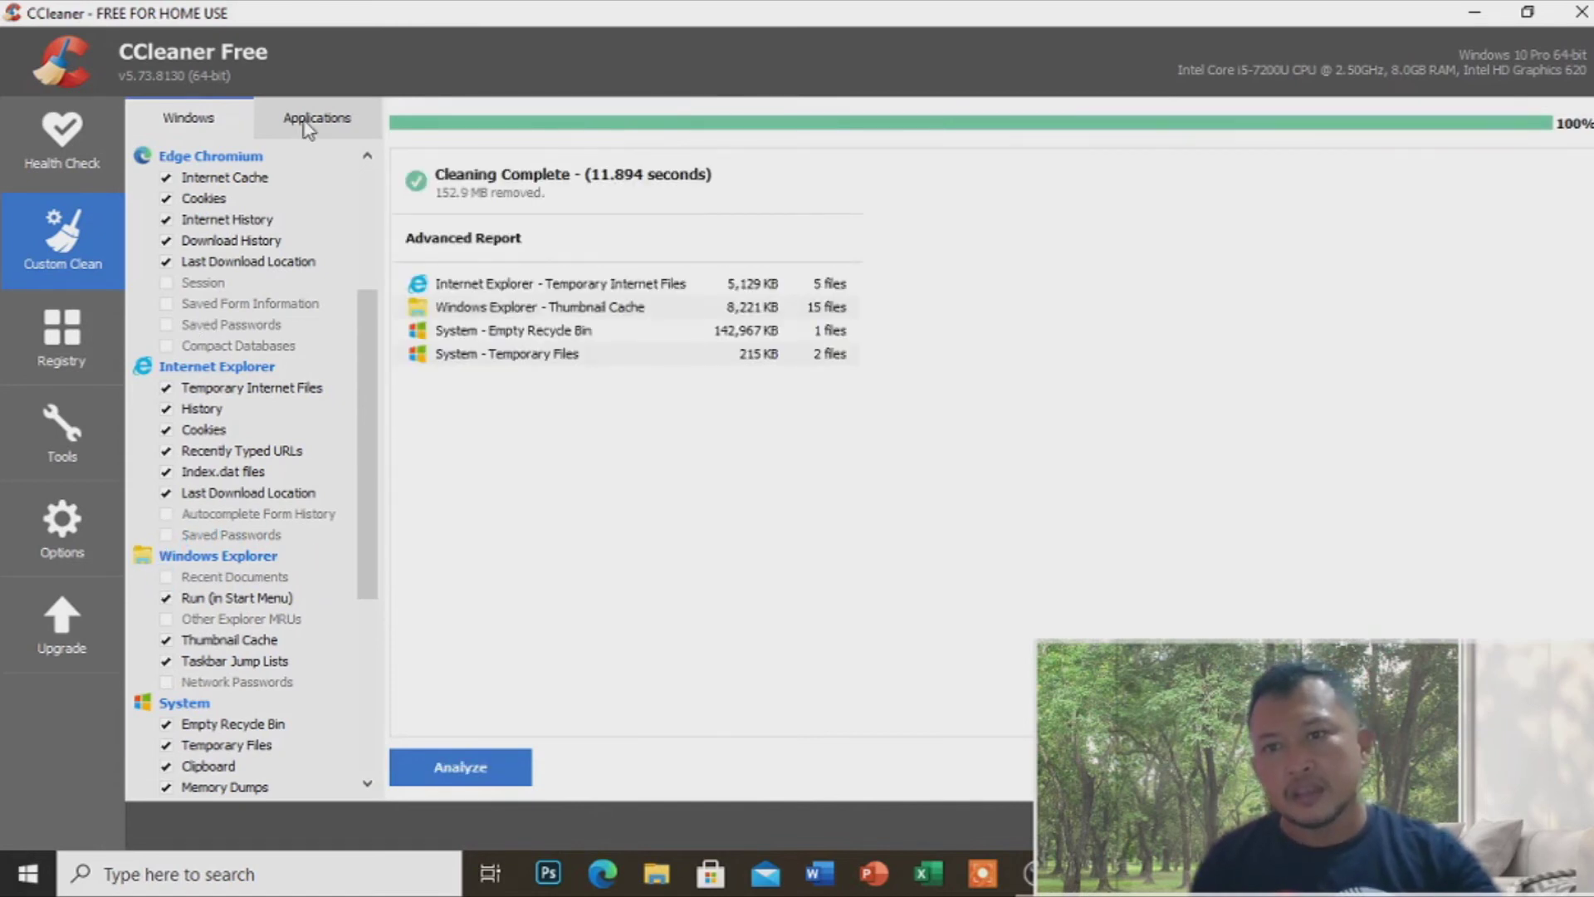
Step: Analyze disk usage with Disk Analyzer, adding drives D, E and F to C and keeping the default file categories
left_click(77, 425)
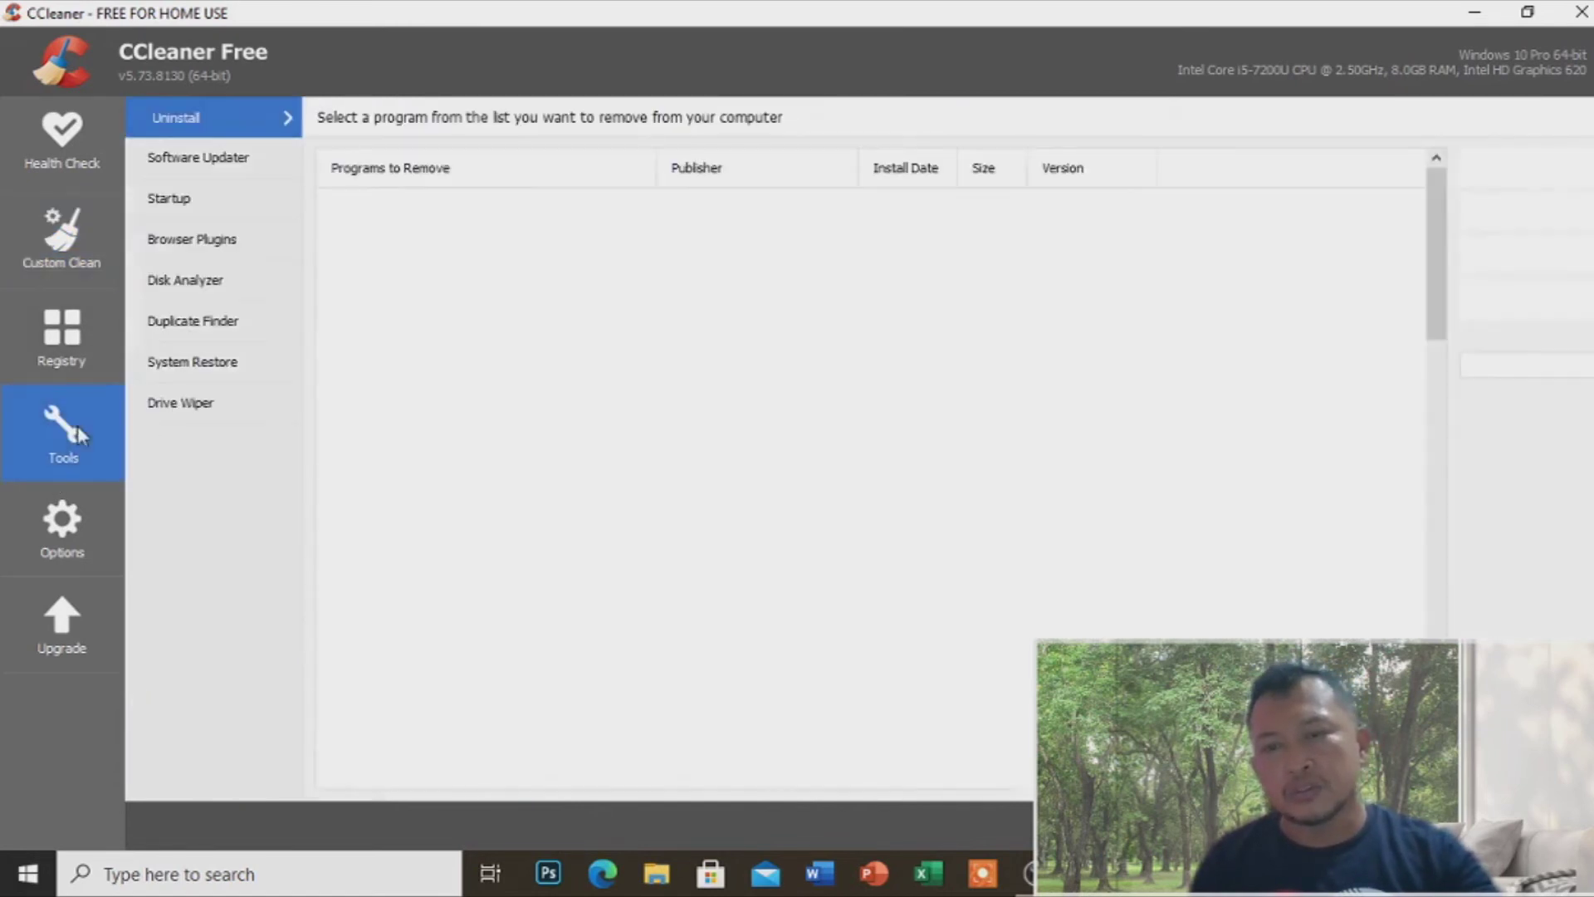
left_click(218, 288)
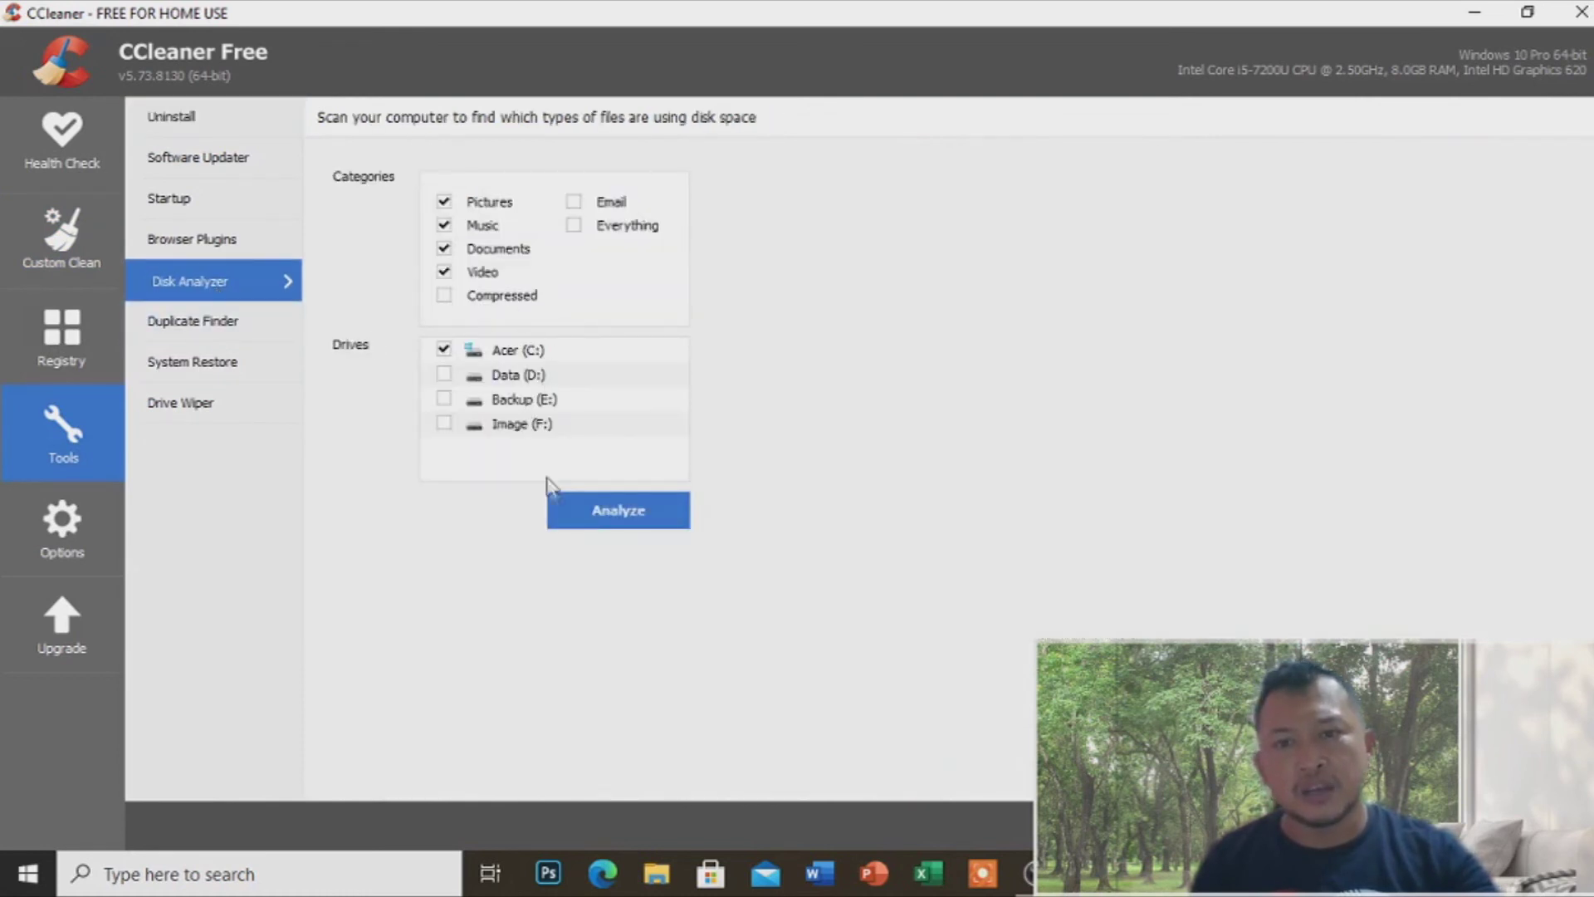
left_click(444, 375)
left_click(444, 399)
left_click(444, 424)
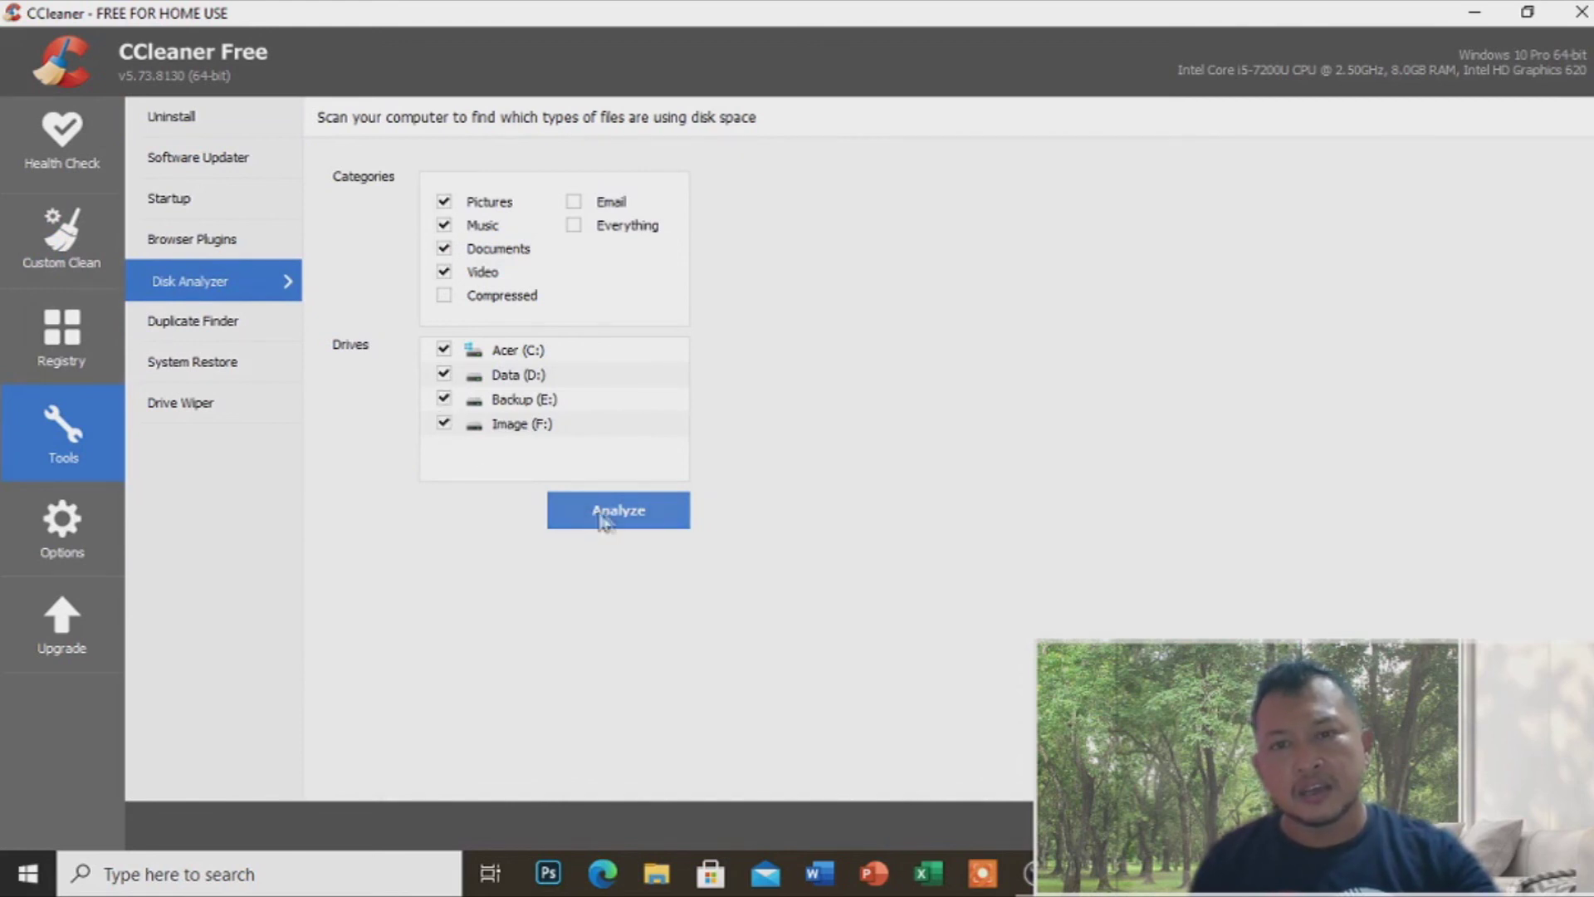
left_click(618, 519)
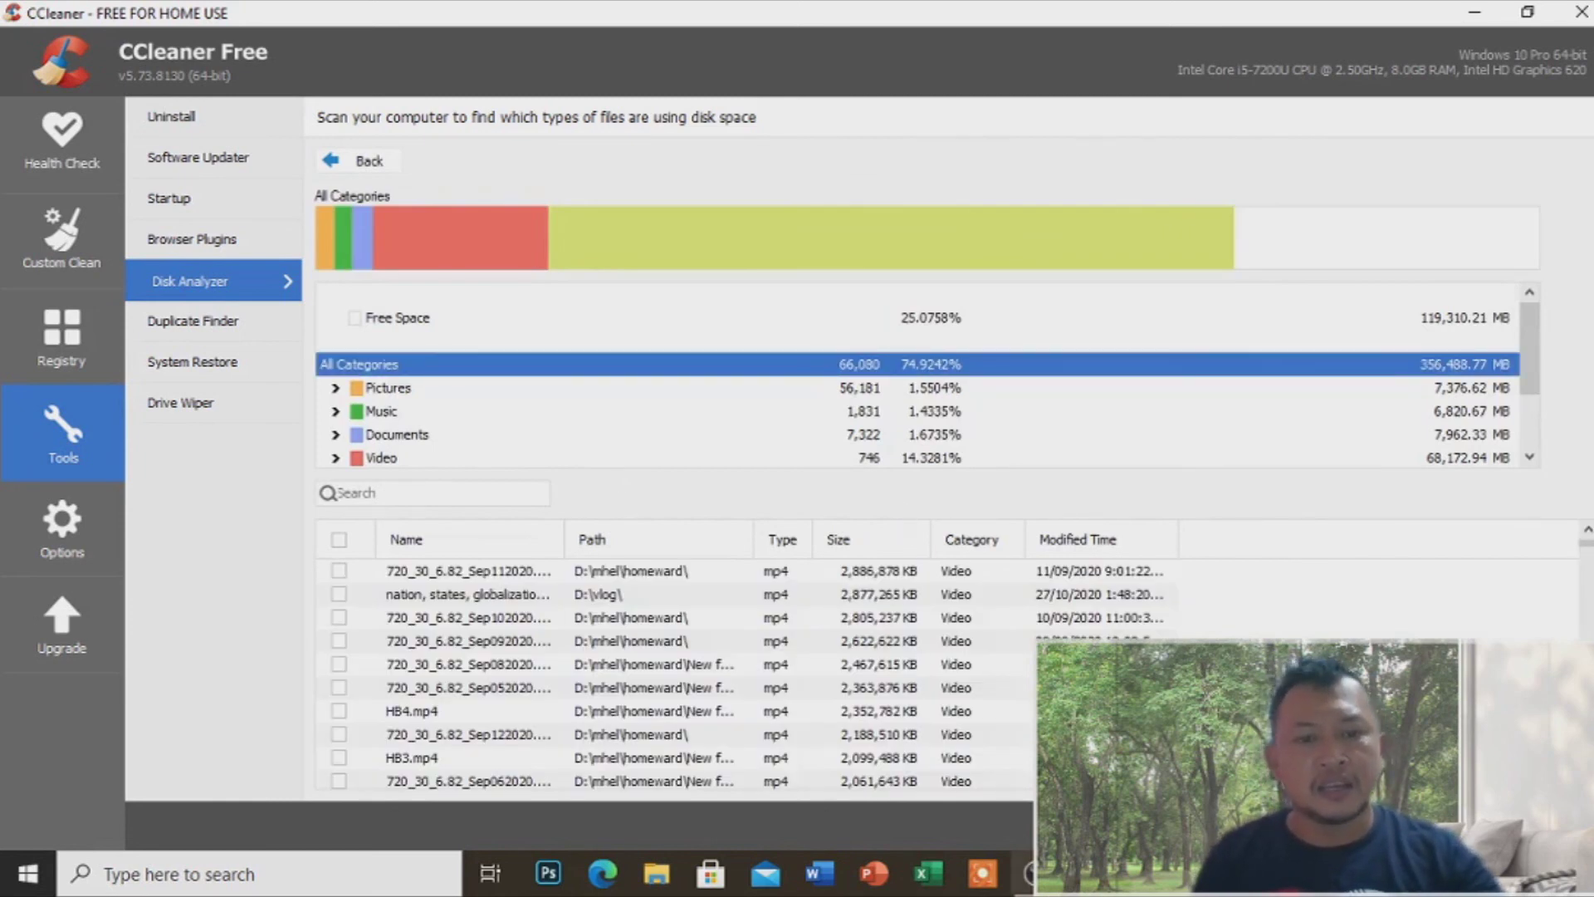
key("alt+Tab")
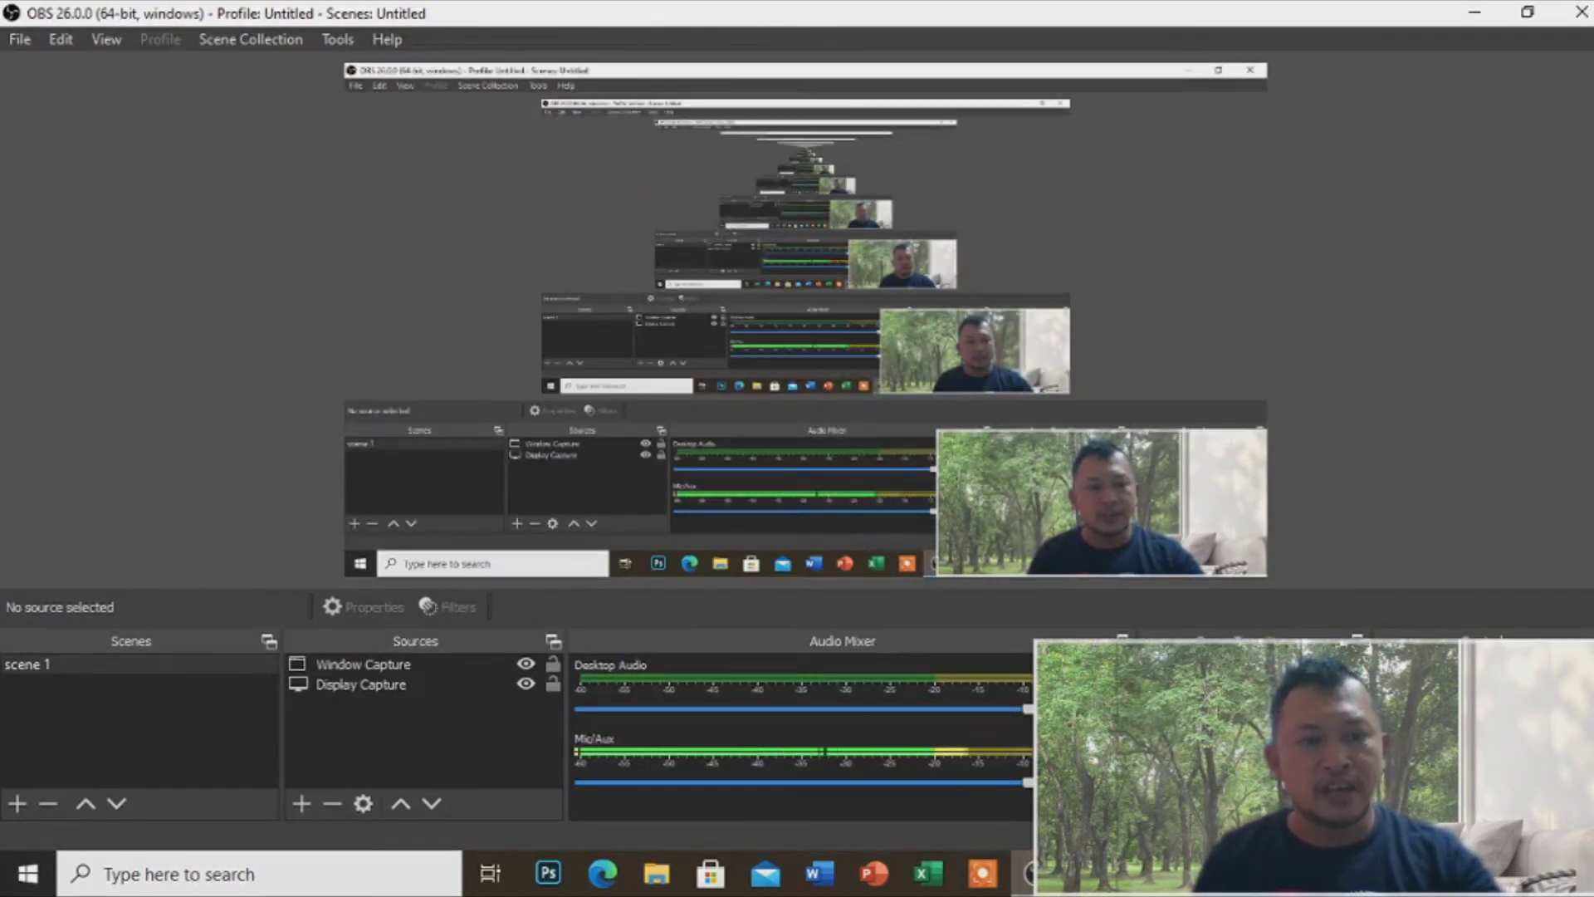